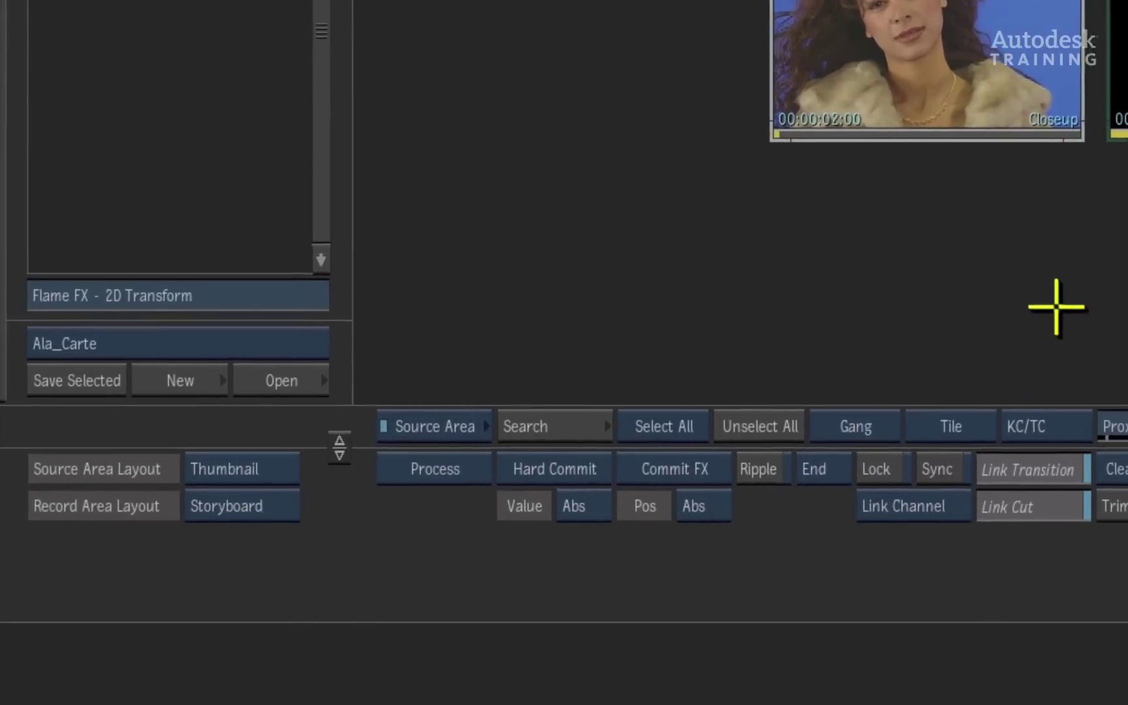
# Step: Switch the Source Area to Editing and choose the Flame FX category to show its effects
pyautogui.click(478, 430)
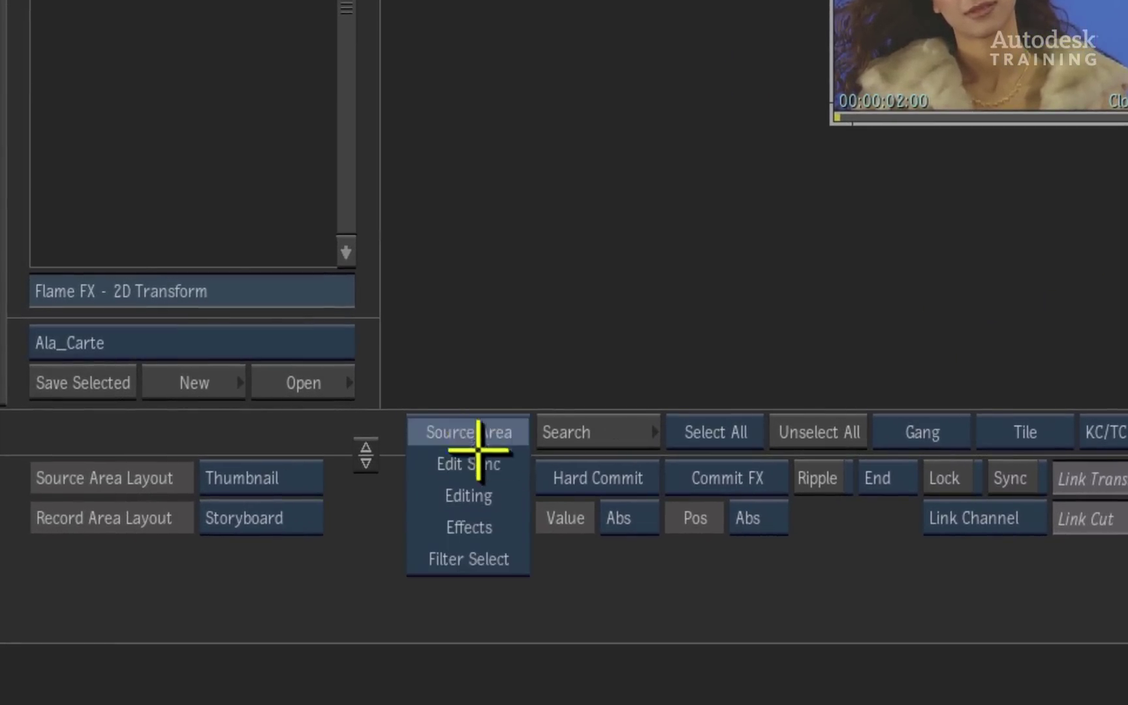
pyautogui.click(484, 493)
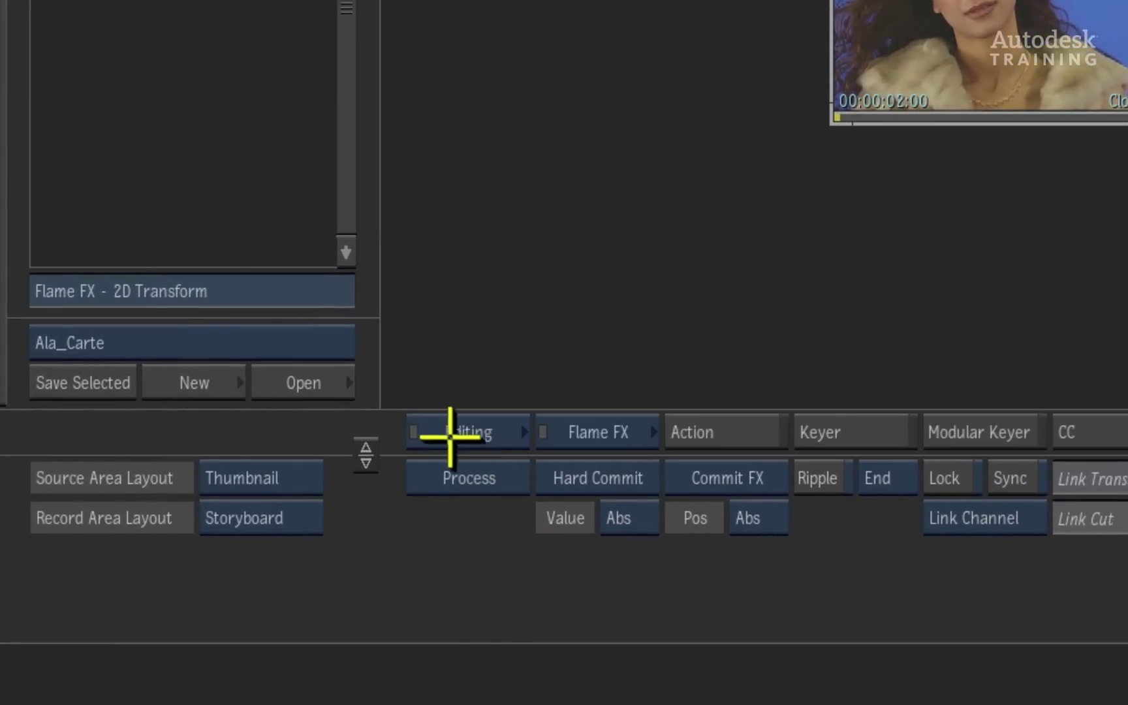
pyautogui.click(615, 432)
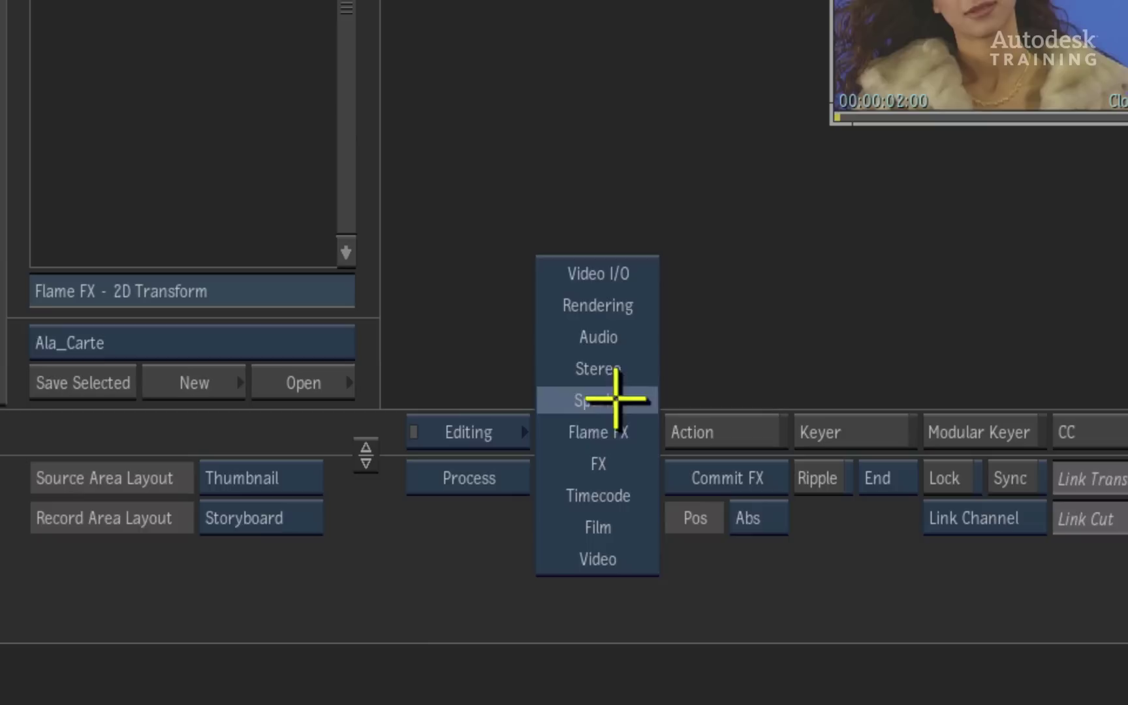
pyautogui.click(619, 432)
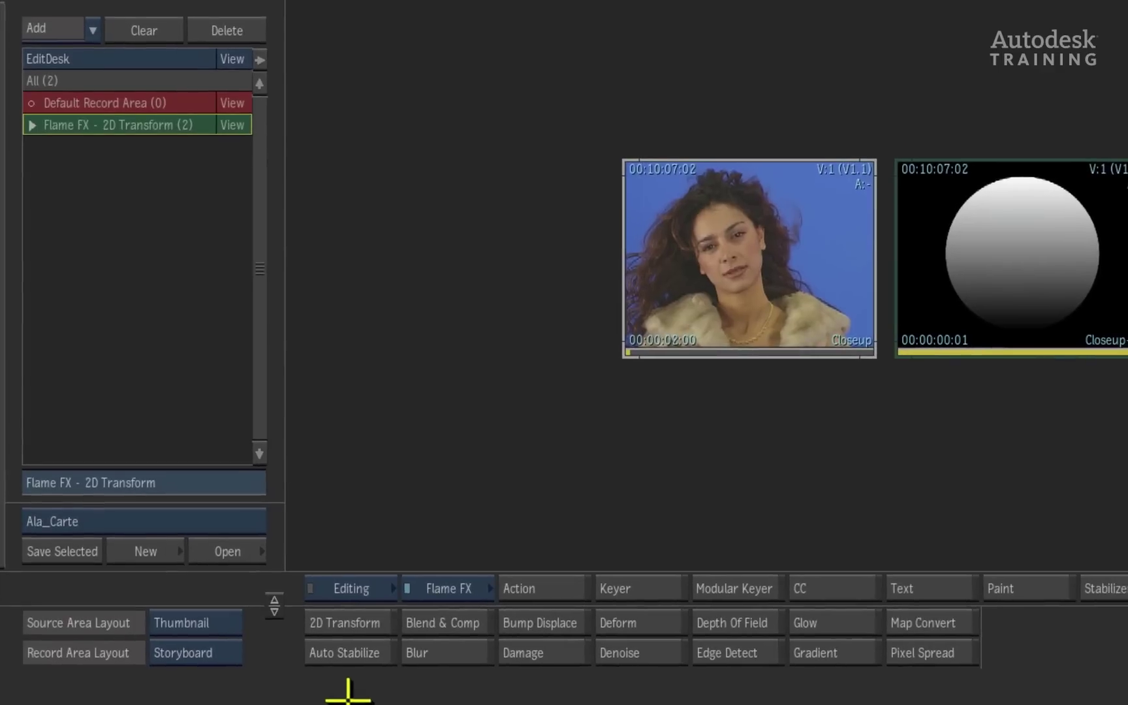
# Step: Apply 2D Transform with a Front-only input, taking the Closeup clip as its source
pyautogui.click(360, 628)
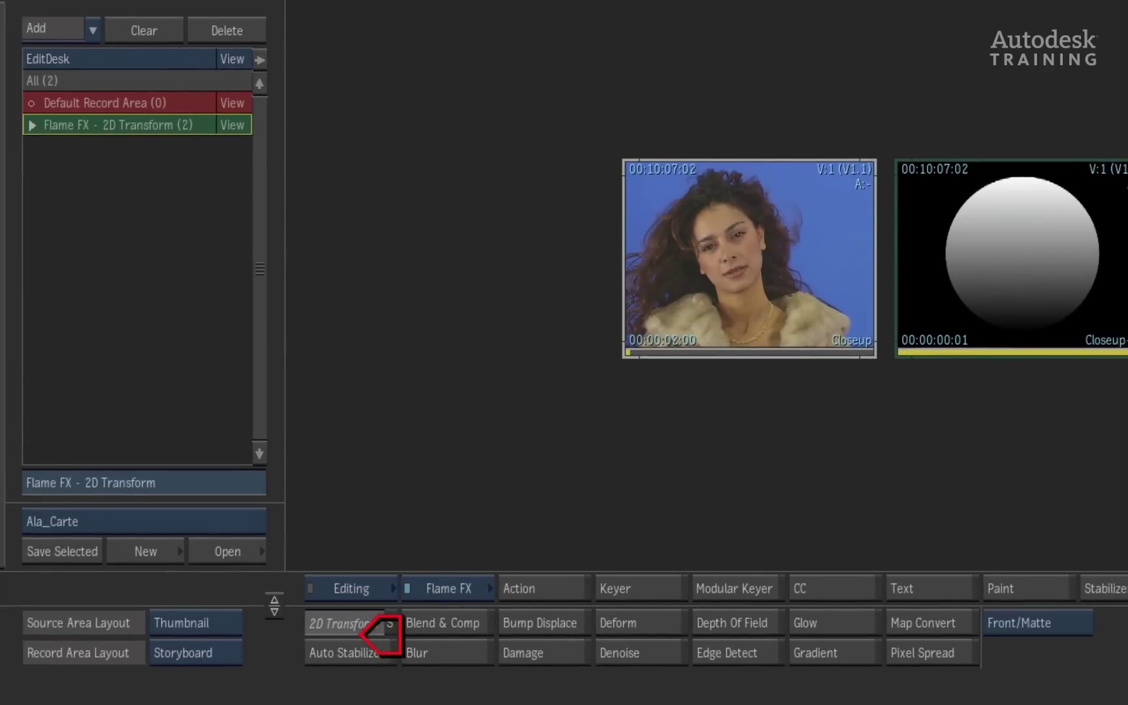
pyautogui.click(1065, 625)
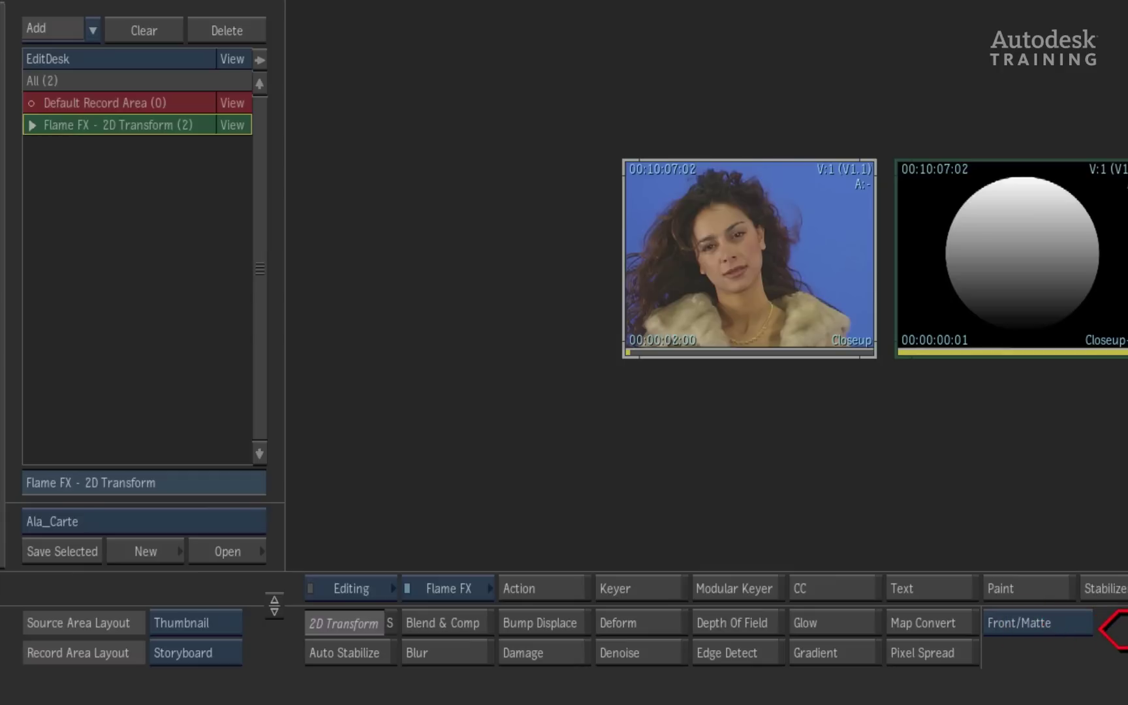
pyautogui.click(1083, 623)
pyautogui.click(752, 278)
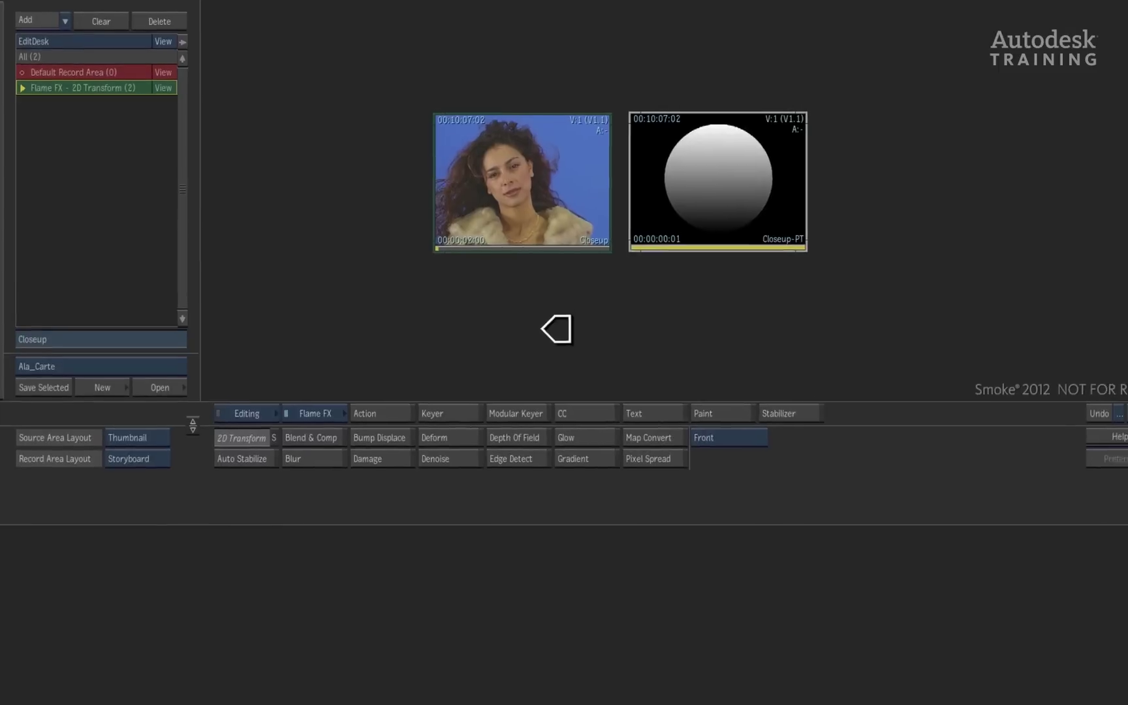
# Step: Open the 2D Transform editor on Closeup, reset the view to 100%, and choose Pan & Scan
pyautogui.click(500, 300)
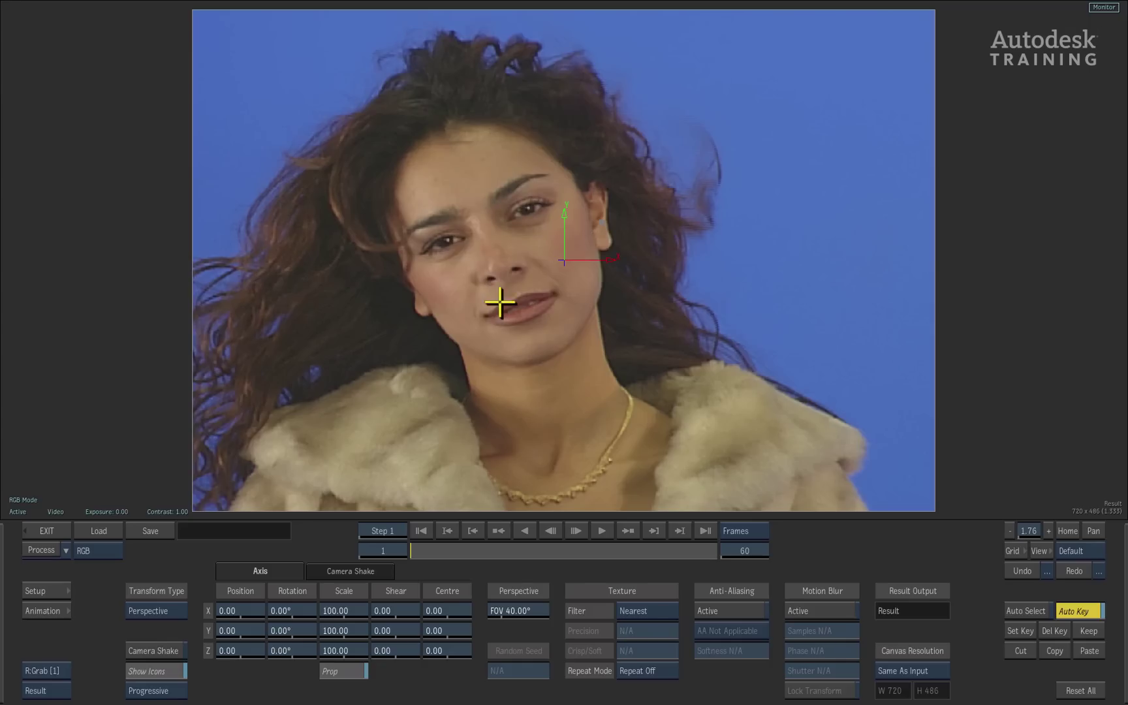
pyautogui.click(1069, 531)
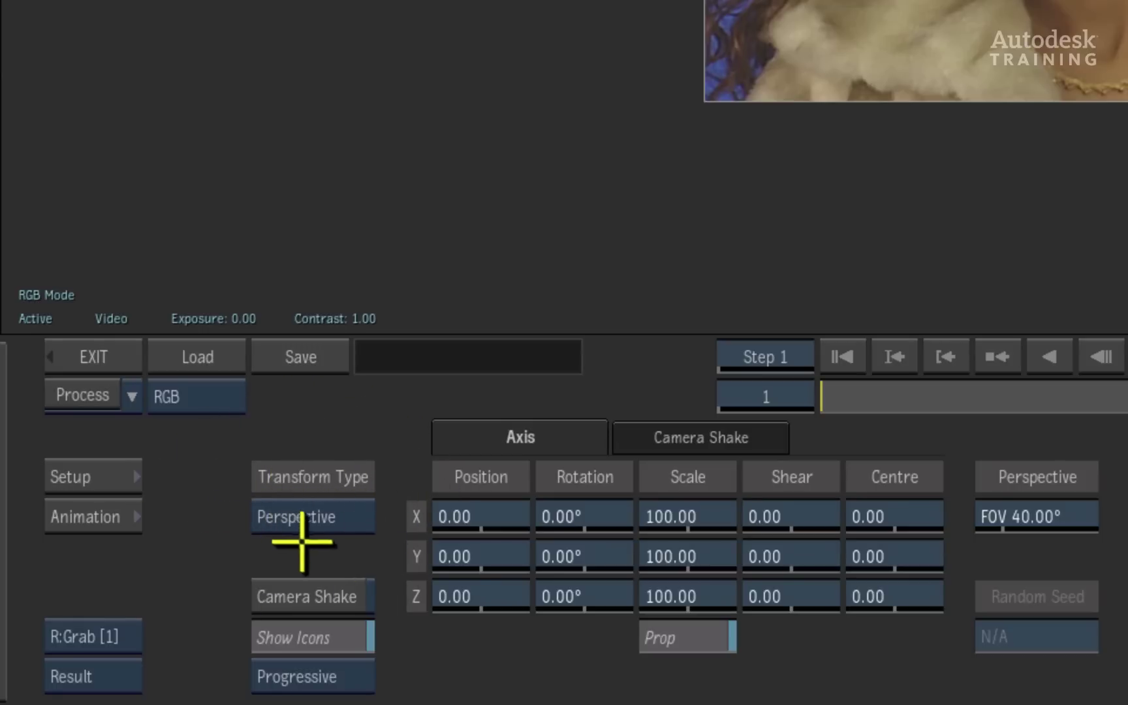
pyautogui.click(332, 519)
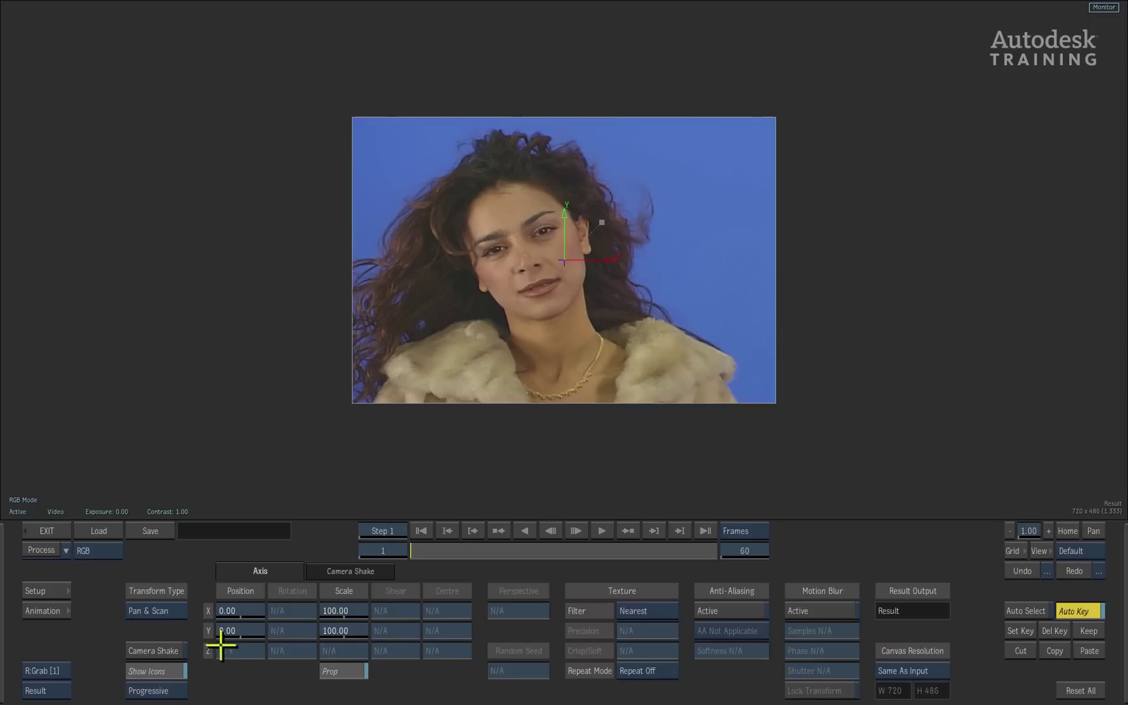
# Step: Scale the Closeup clip to 416 at X 86, Y -124 for an extreme face close-up
pyautogui.moveTo(229, 609)
pyautogui.mouseDown()
pyautogui.moveTo(273, 611)
pyautogui.moveTo(213, 608)
pyautogui.moveTo(294, 617)
pyautogui.moveTo(238, 631)
pyautogui.mouseUp()
pyautogui.moveTo(333, 611)
pyautogui.mouseDown()
pyautogui.moveTo(385, 595)
pyautogui.moveTo(341, 607)
pyautogui.mouseUp()
pyautogui.moveTo(245, 611); pyautogui.dragTo(204, 623)
pyautogui.moveTo(330, 609); pyautogui.dragTo(365, 601)
pyautogui.moveTo(252, 627); pyautogui.dragTo(219, 607)
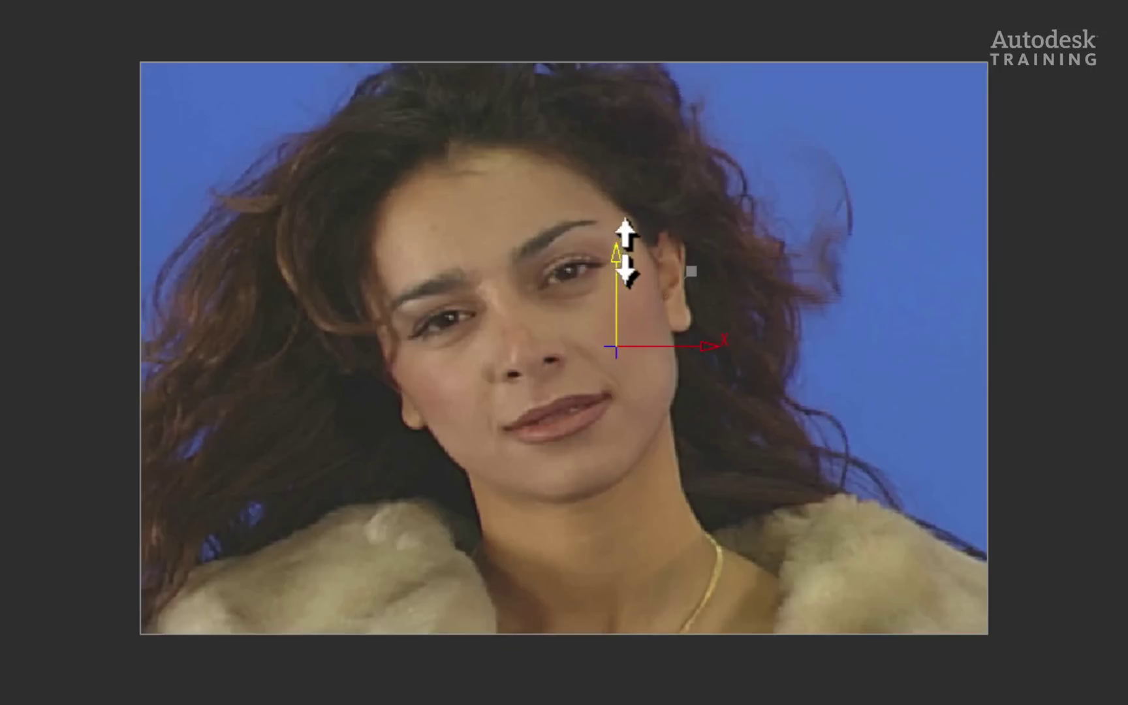
pyautogui.moveTo(594, 212)
pyautogui.mouseDown()
pyautogui.moveTo(590, 176)
pyautogui.moveTo(590, 219)
pyautogui.mouseUp()
pyautogui.moveTo(616, 267); pyautogui.dragTo(604, 312)
pyautogui.moveTo(700, 378); pyautogui.dragTo(784, 377)
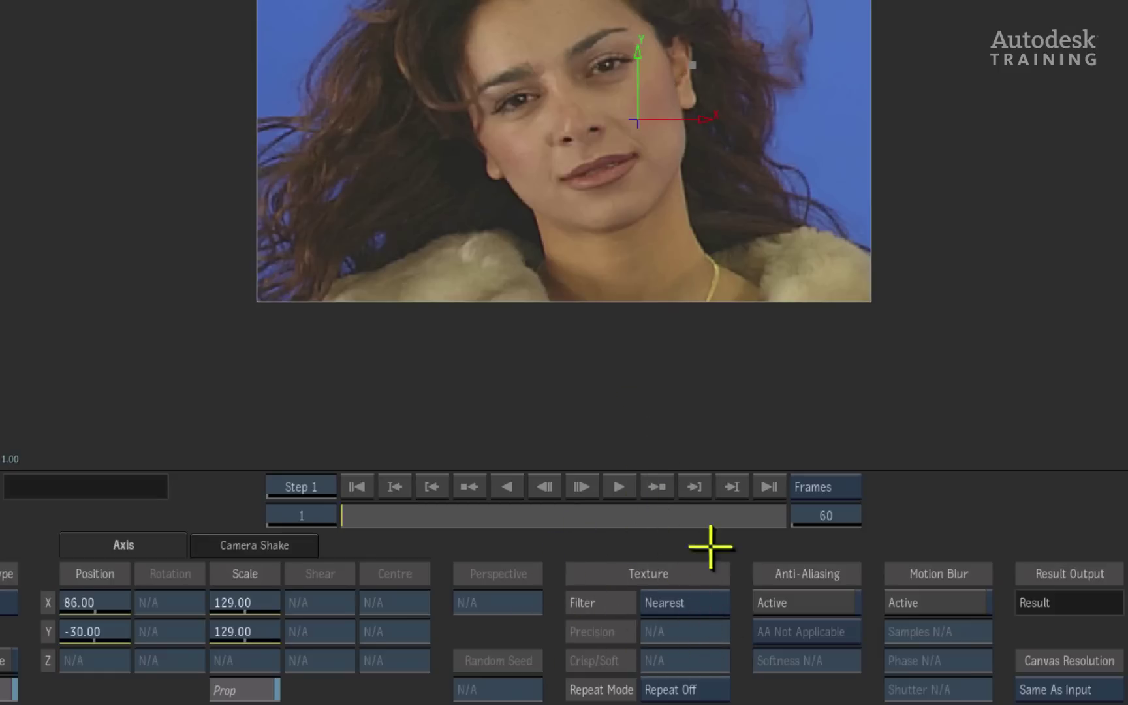
pyautogui.moveTo(242, 595); pyautogui.dragTo(416, 592)
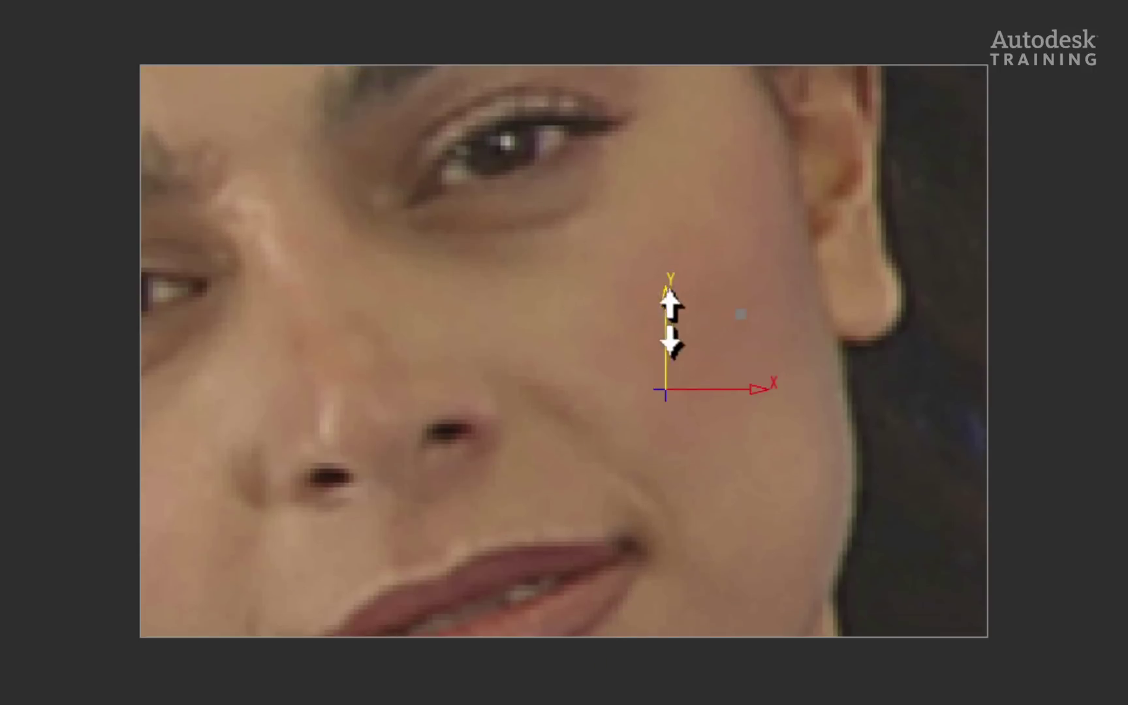
pyautogui.moveTo(669, 315); pyautogui.dragTo(647, 425)
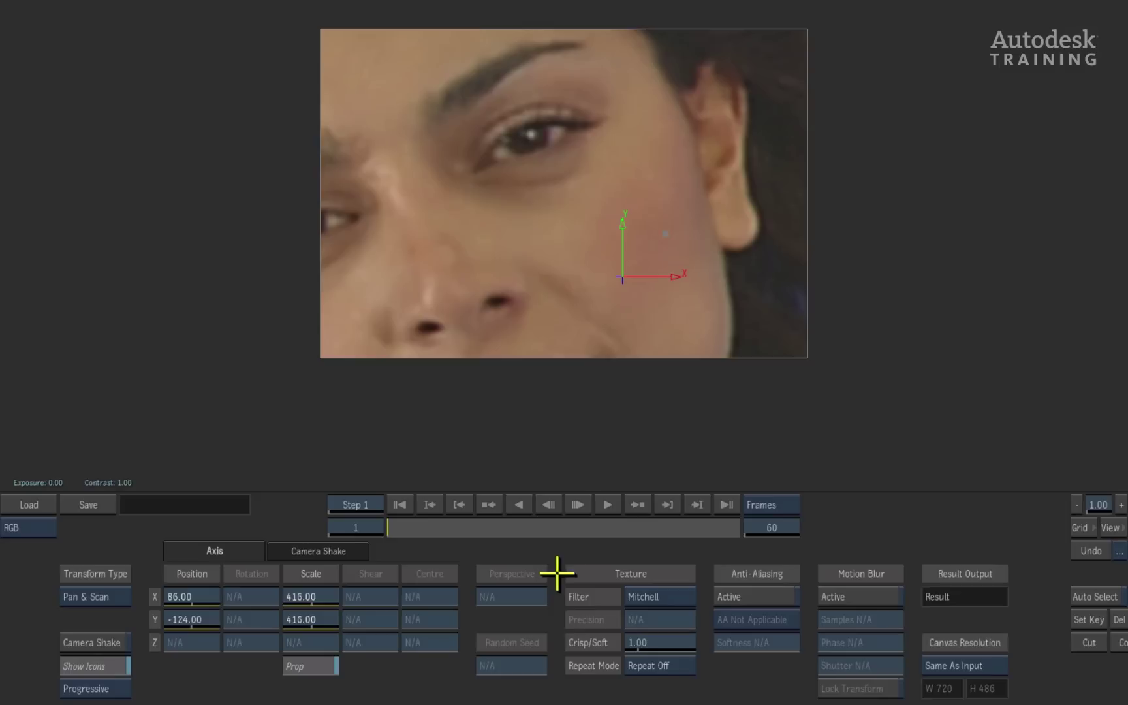
# Step: Shrink the image to scale 30 and set Repeat Mode to Mirror Repeat
pyautogui.click(672, 668)
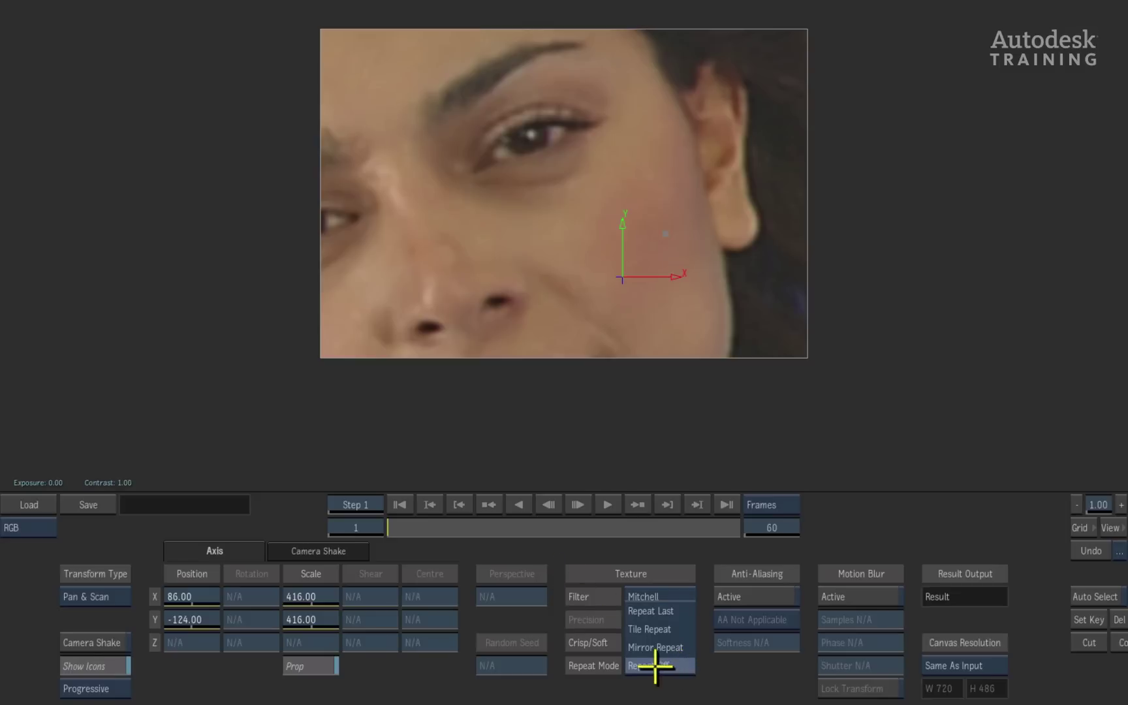
pyautogui.click(673, 666)
pyautogui.moveTo(309, 595); pyautogui.dragTo(125, 582)
pyautogui.click(673, 666)
pyautogui.click(675, 647)
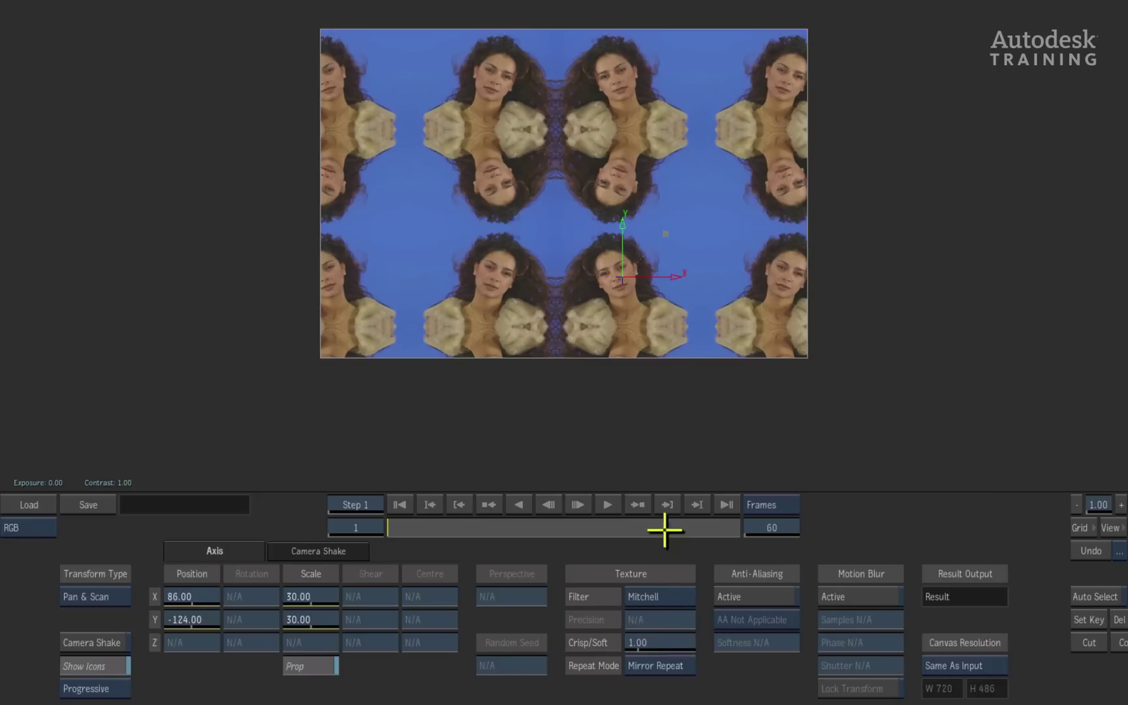
# Step: Move the mirrored tiles to position 20, 20, scale them to 47, and enable anti-aliasing
pyautogui.moveTo(624, 222); pyautogui.dragTo(622, 124)
pyautogui.moveTo(676, 177); pyautogui.dragTo(611, 175)
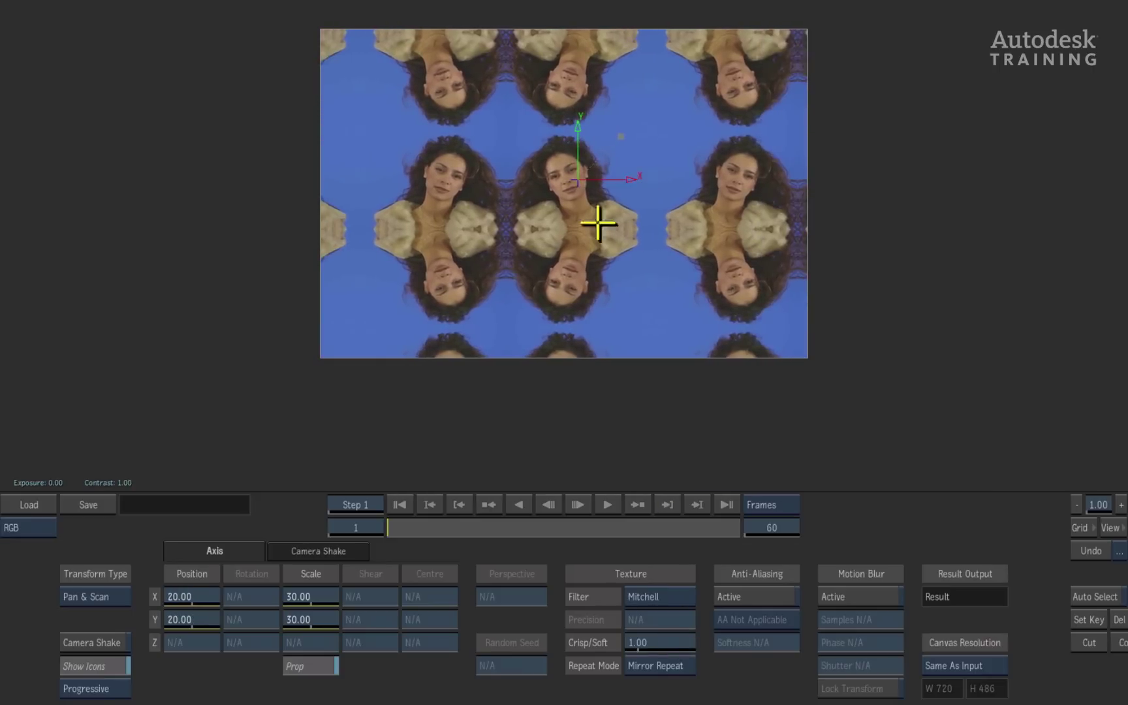
pyautogui.moveTo(311, 596)
pyautogui.mouseDown()
pyautogui.moveTo(340, 592)
pyautogui.moveTo(330, 590)
pyautogui.mouseUp()
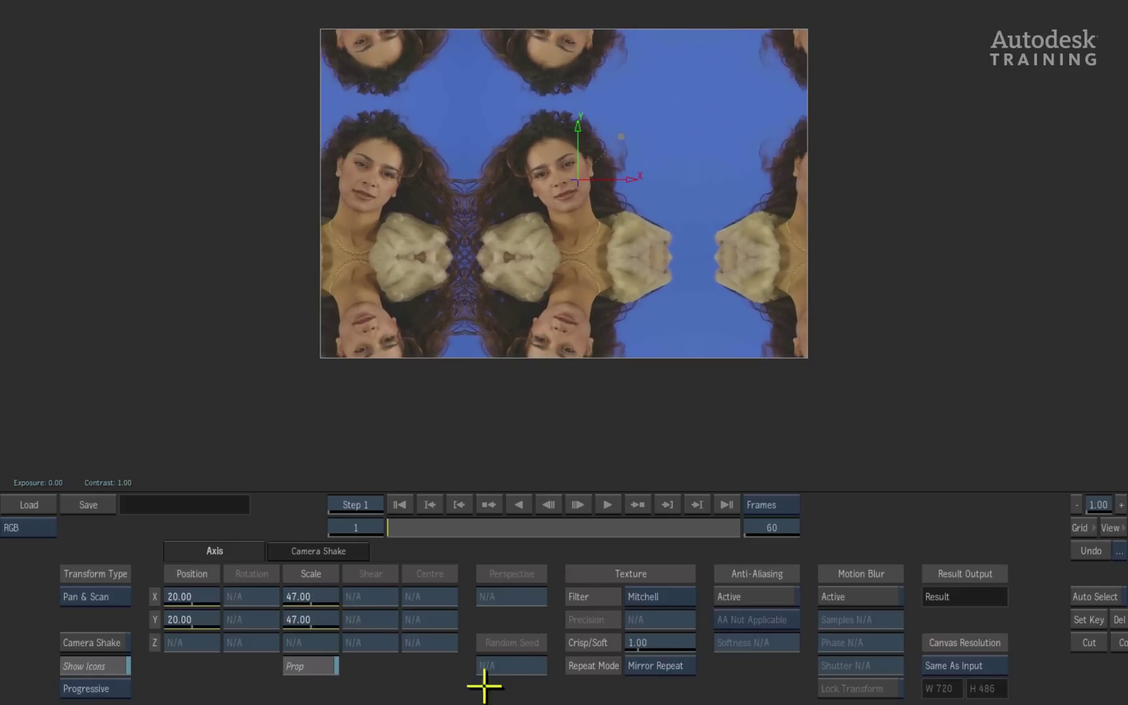
pyautogui.click(775, 592)
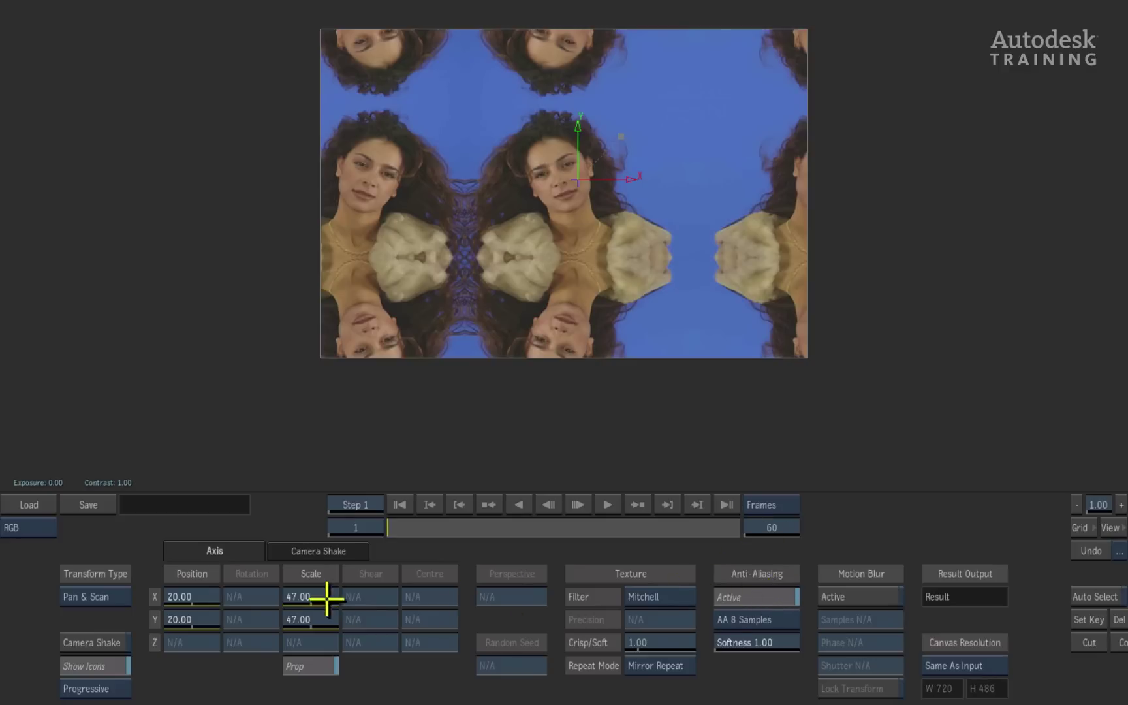
# Step: Scale the mirrored image to 64, raise it to Y 43, and switch the transform to Perspective
pyautogui.moveTo(332, 590)
pyautogui.mouseDown()
pyautogui.moveTo(352, 589)
pyautogui.moveTo(302, 594)
pyautogui.moveTo(353, 589)
pyautogui.moveTo(320, 592)
pyautogui.moveTo(331, 599)
pyautogui.mouseUp()
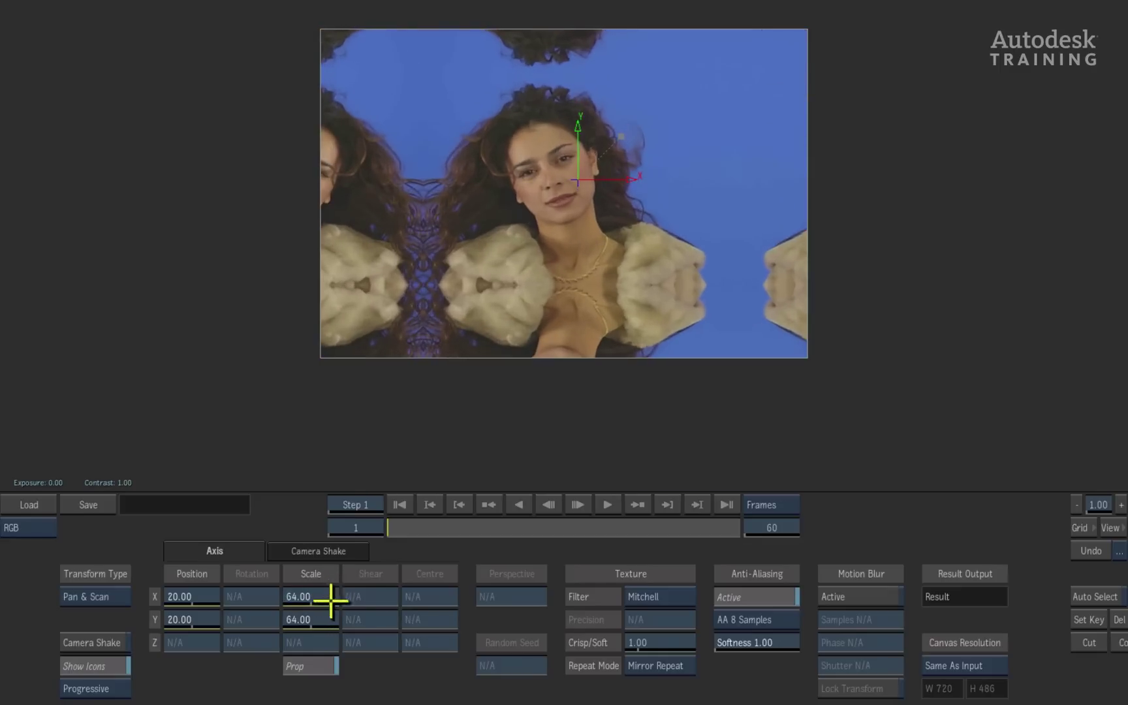
pyautogui.moveTo(578, 130)
pyautogui.mouseDown()
pyautogui.moveTo(576, 81)
pyautogui.moveTo(576, 144)
pyautogui.moveTo(577, 116)
pyautogui.mouseUp()
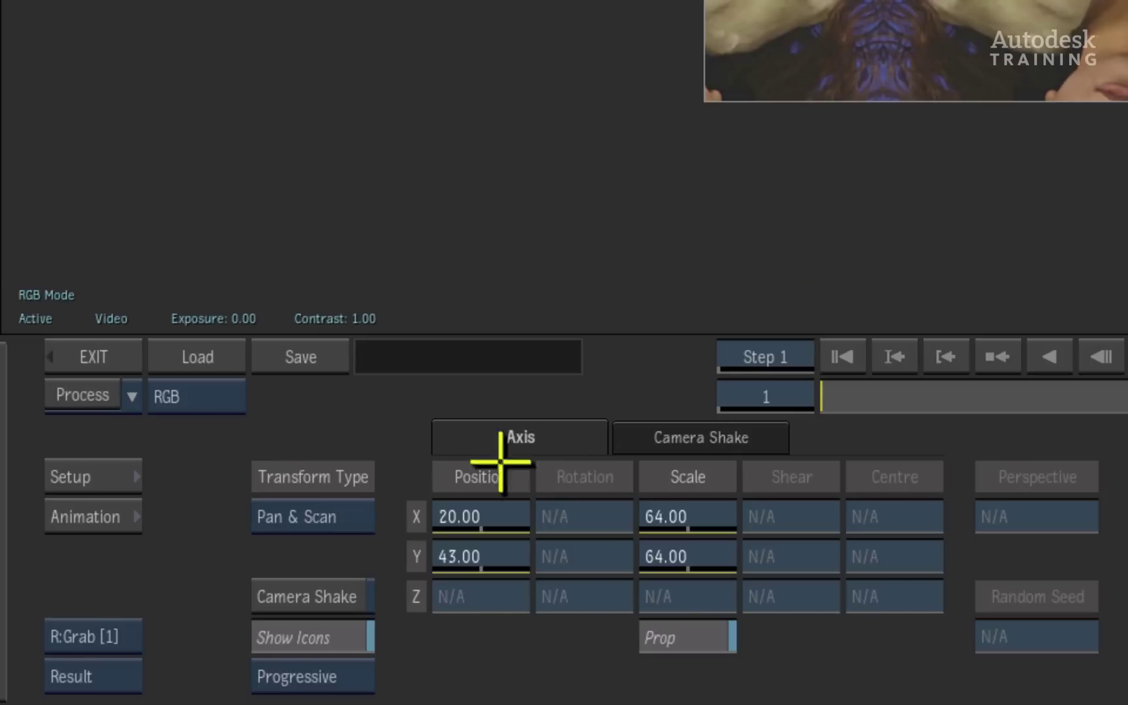
pyautogui.click(101, 593)
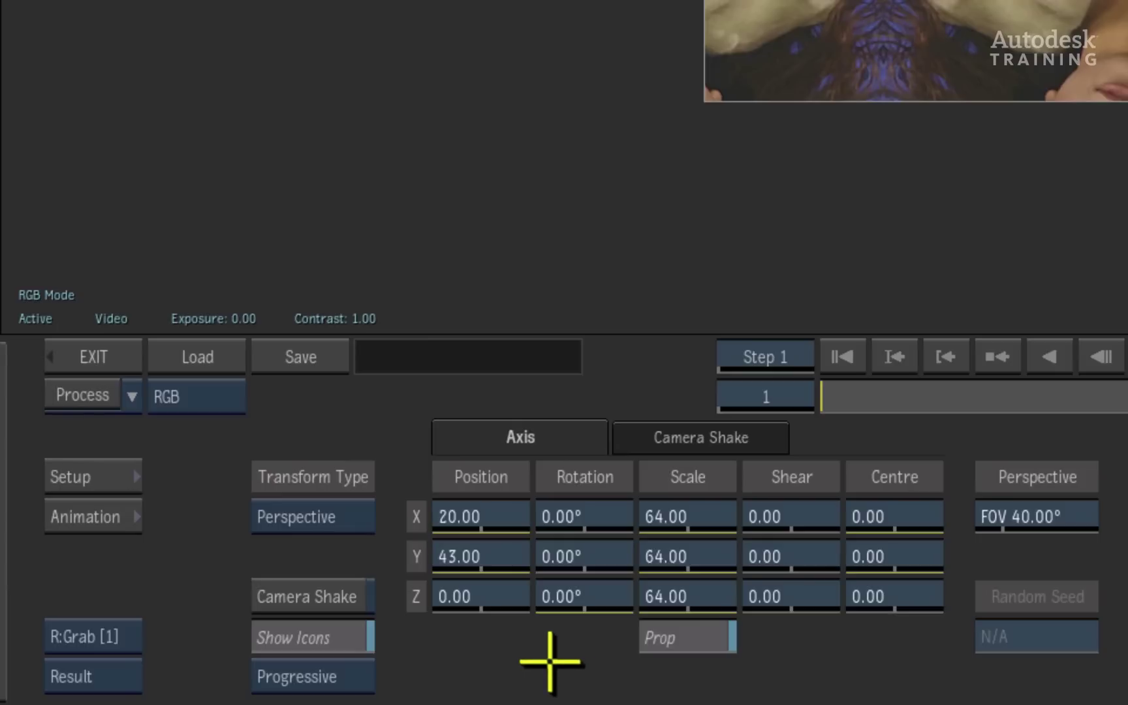
# Step: Set the transform type to Perspective with its 40° field of view, and zoom the viewer in
pyautogui.click(329, 516)
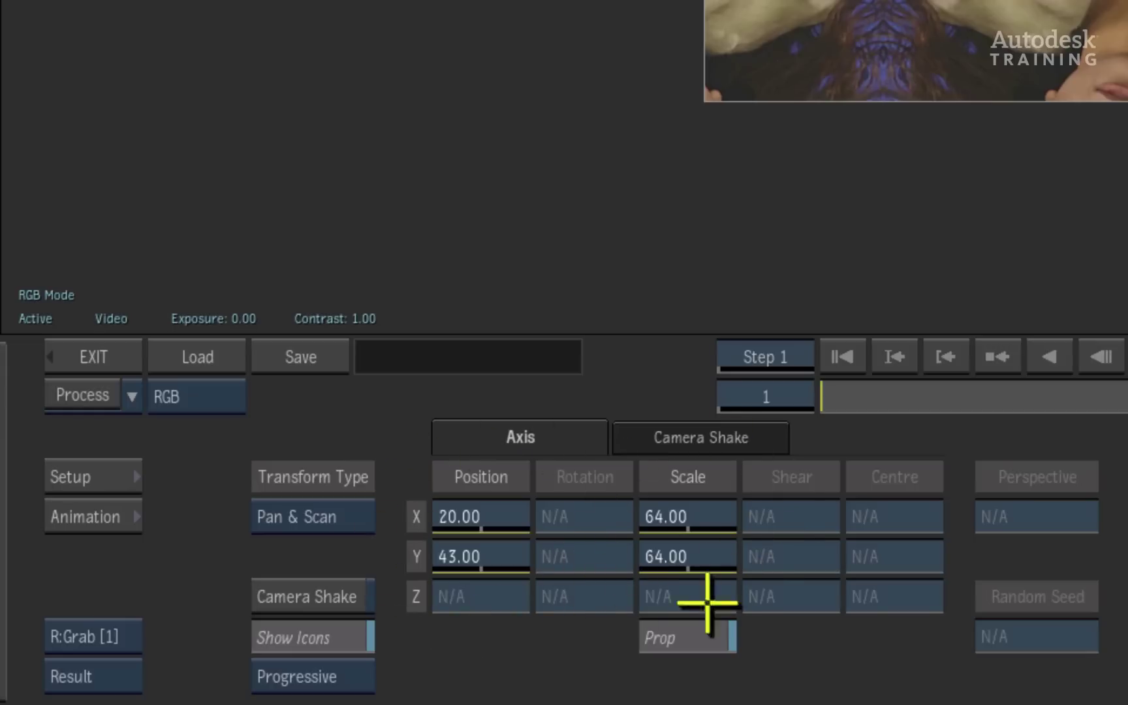
pyautogui.click(335, 518)
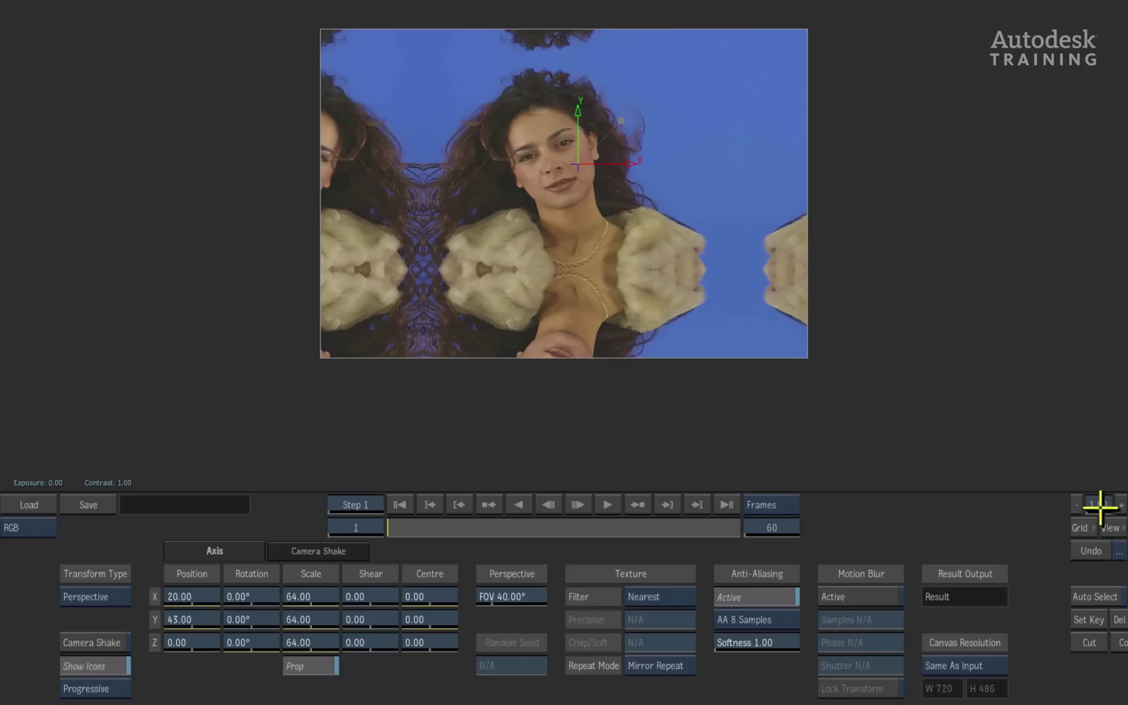
pyautogui.moveTo(1101, 504); pyautogui.dragTo(1125, 501)
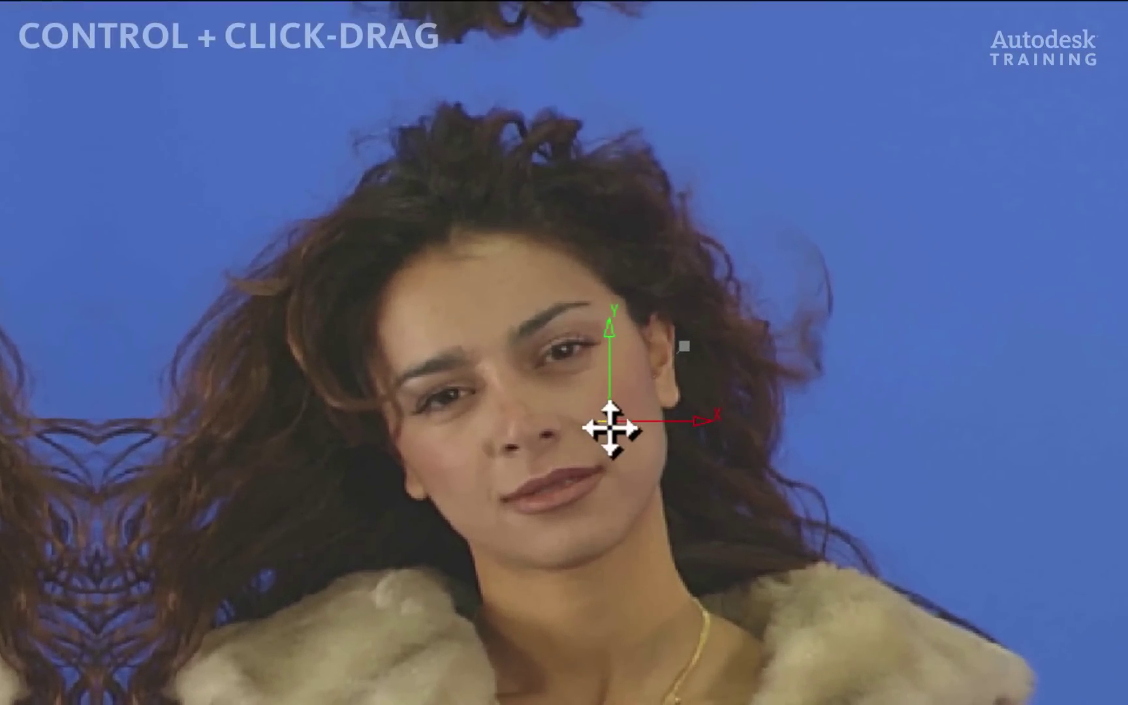
# Step: Offset the image from its pivot, then reset the whole transform to defaults
pyautogui.keyDown('ctrl'); pyautogui.moveTo(607, 428); pyautogui.dragTo(350, 471); pyautogui.keyUp('ctrl')
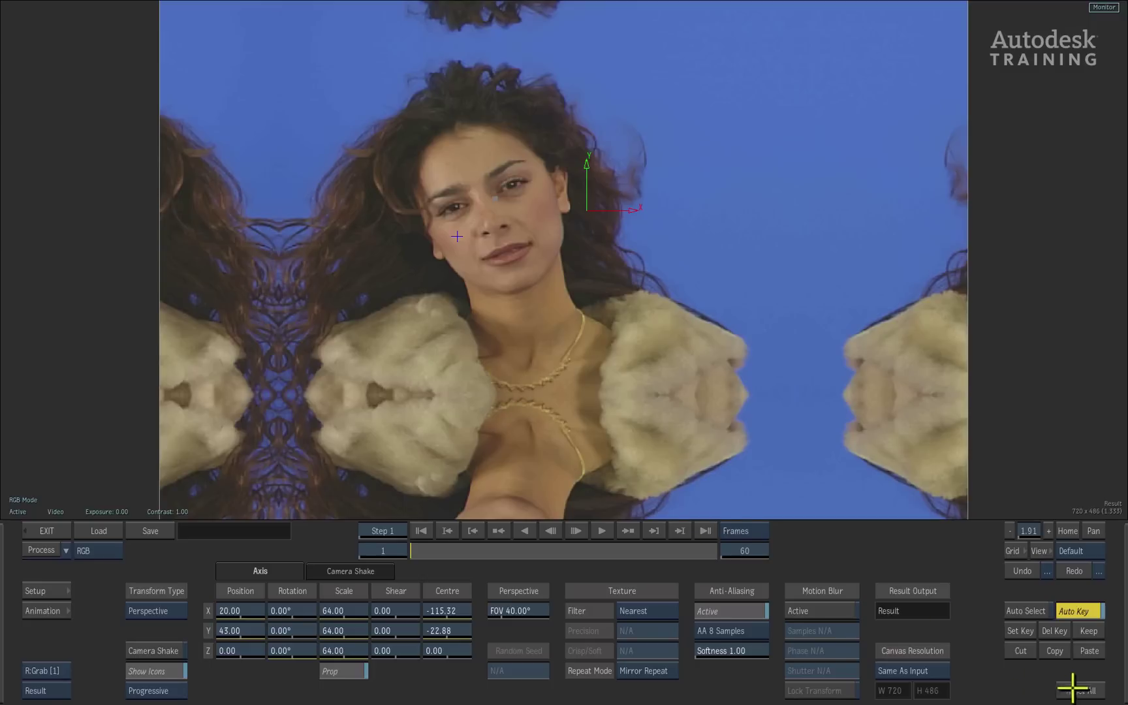
pyautogui.click(1073, 689)
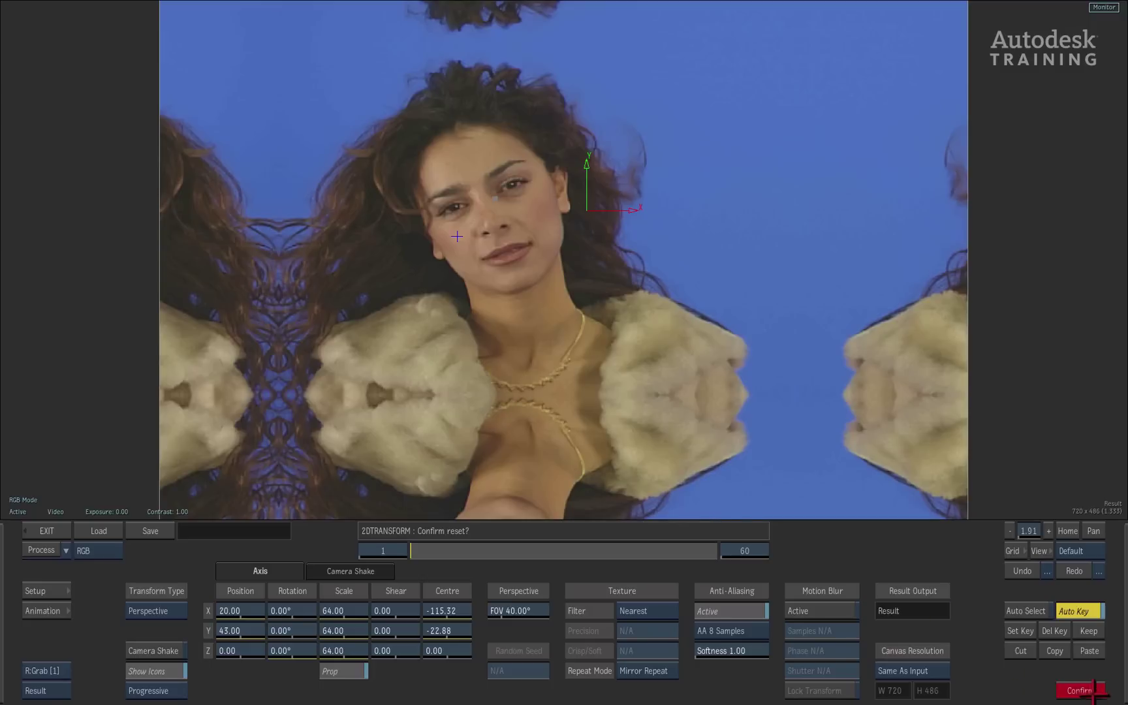
pyautogui.click(1086, 689)
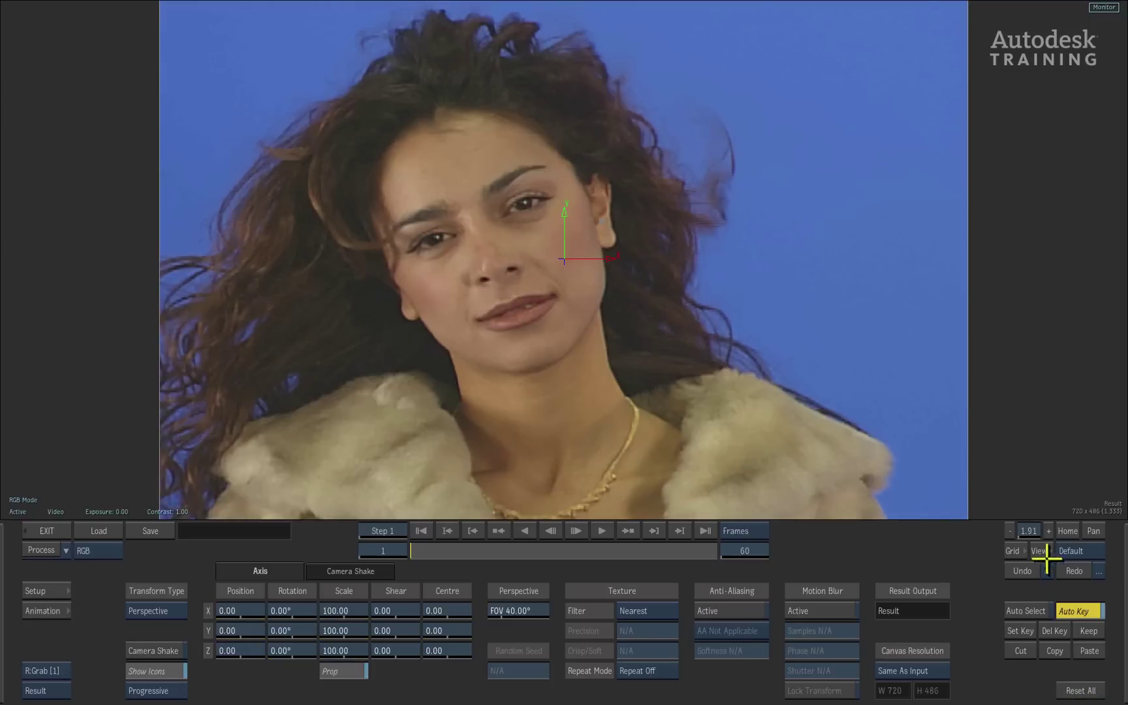
pyautogui.click(1066, 530)
pyautogui.moveTo(280, 632); pyautogui.dragTo(320, 627)
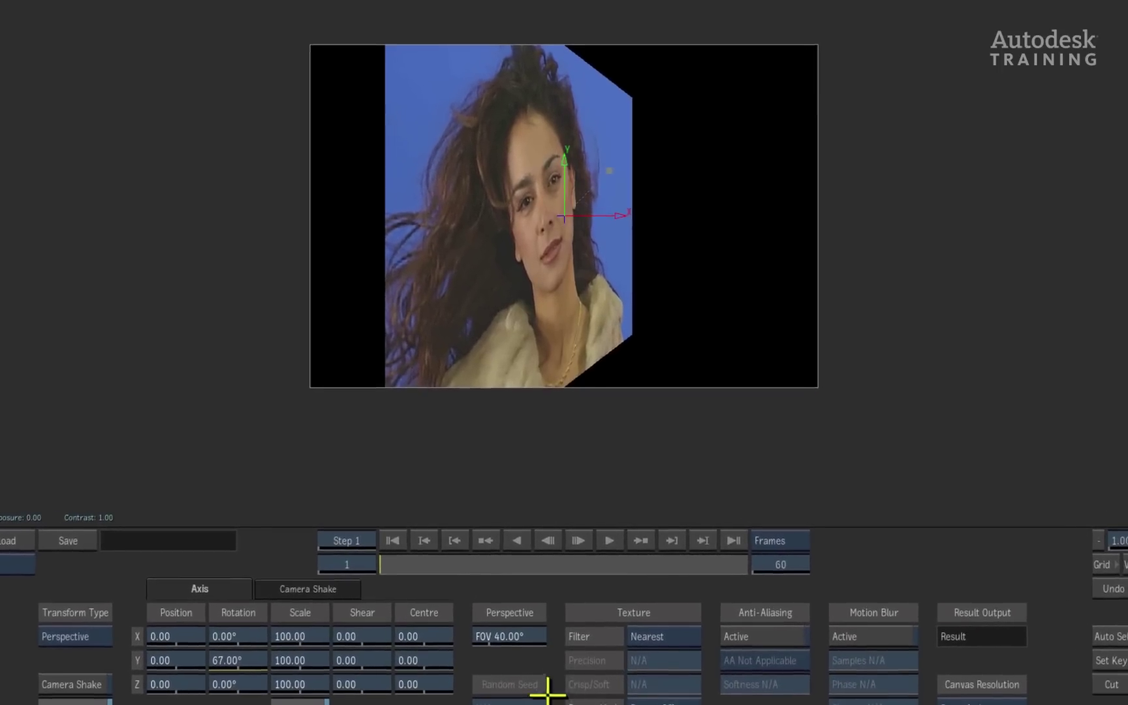
pyautogui.moveTo(494, 640); pyautogui.dragTo(751, 579)
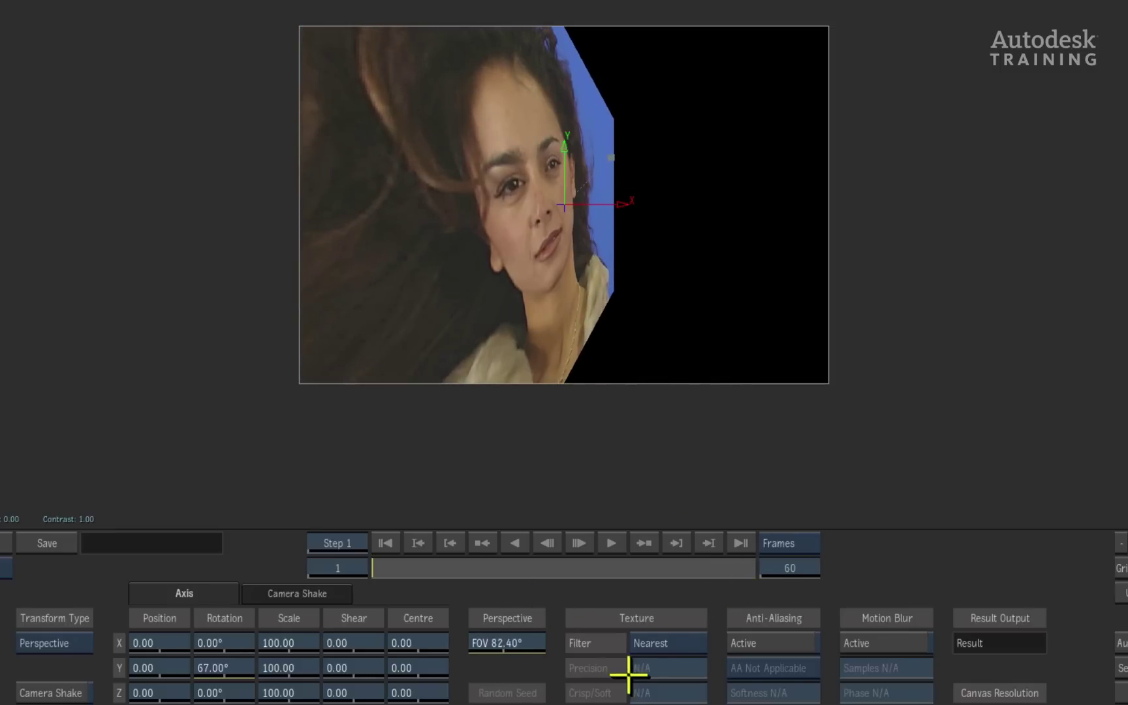
pyautogui.click(653, 643)
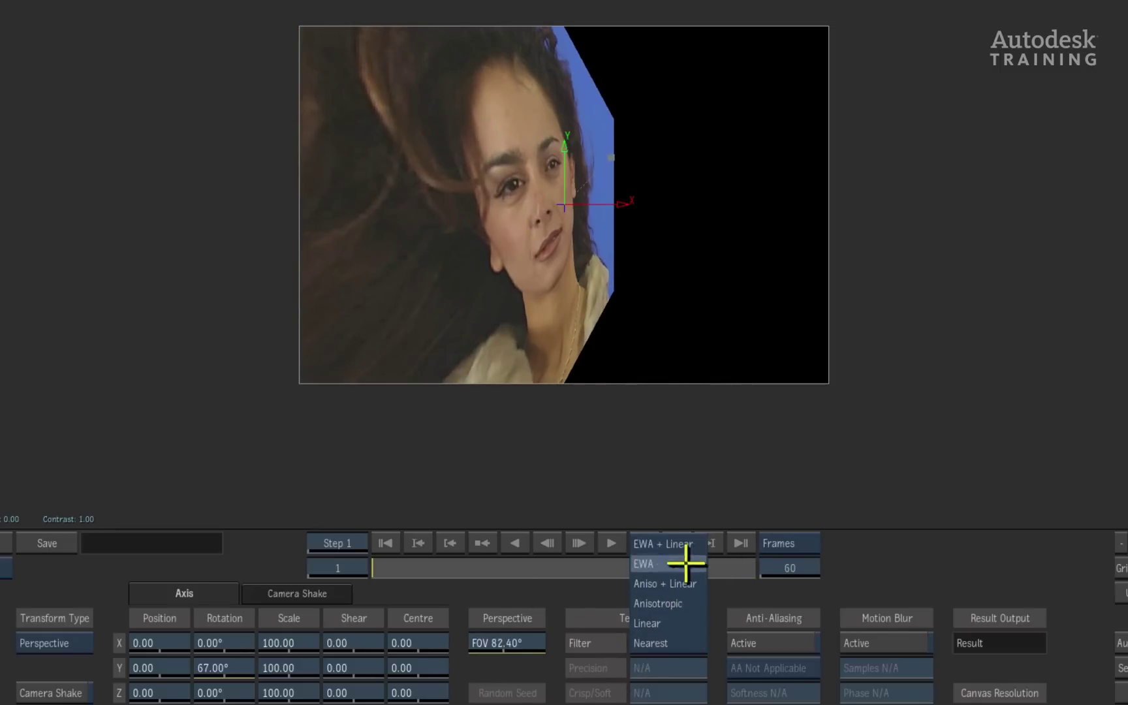
pyautogui.click(679, 544)
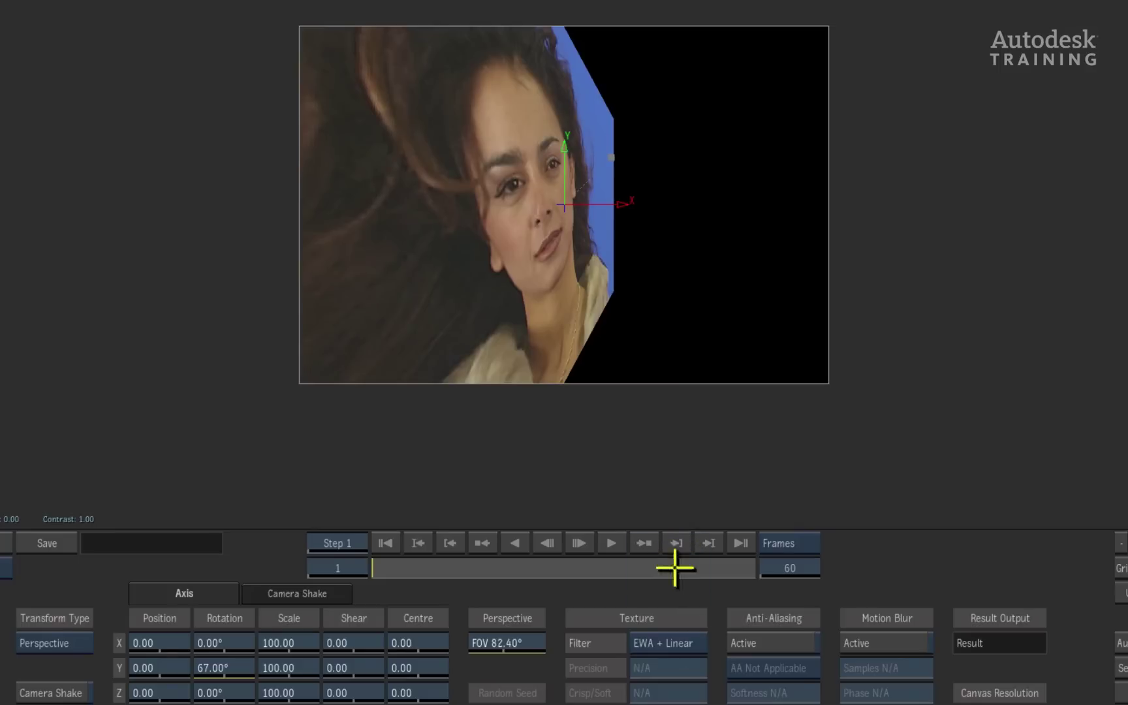
pyautogui.click(757, 643)
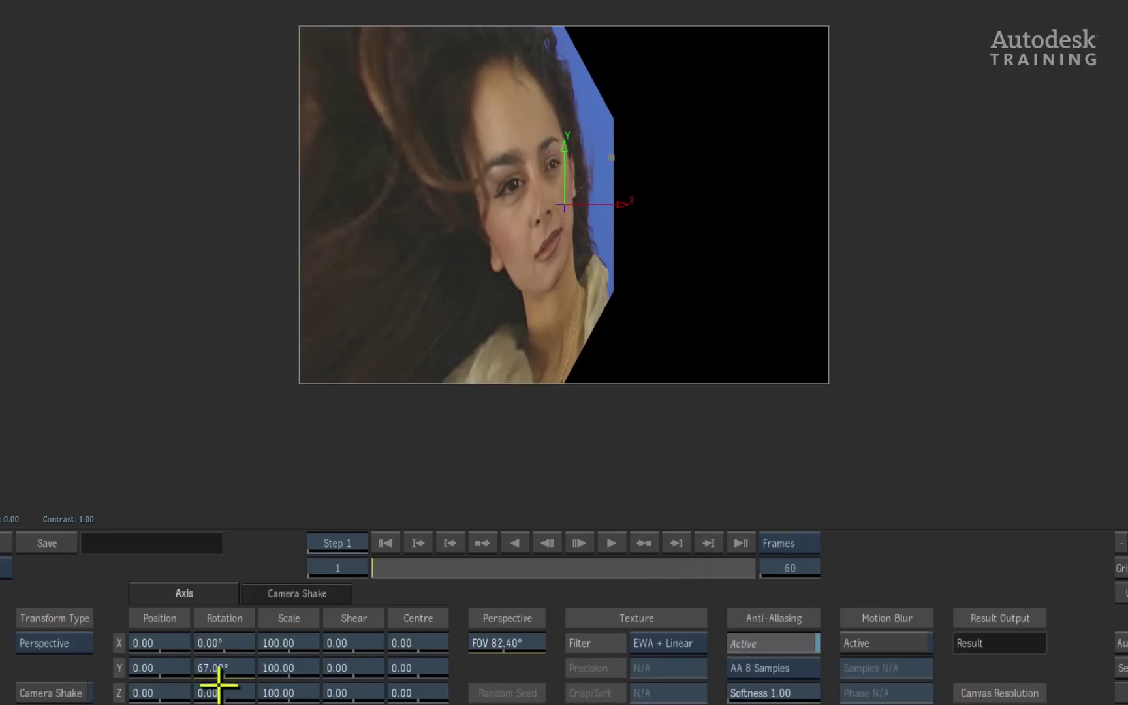
pyautogui.moveTo(227, 665); pyautogui.dragTo(217, 628)
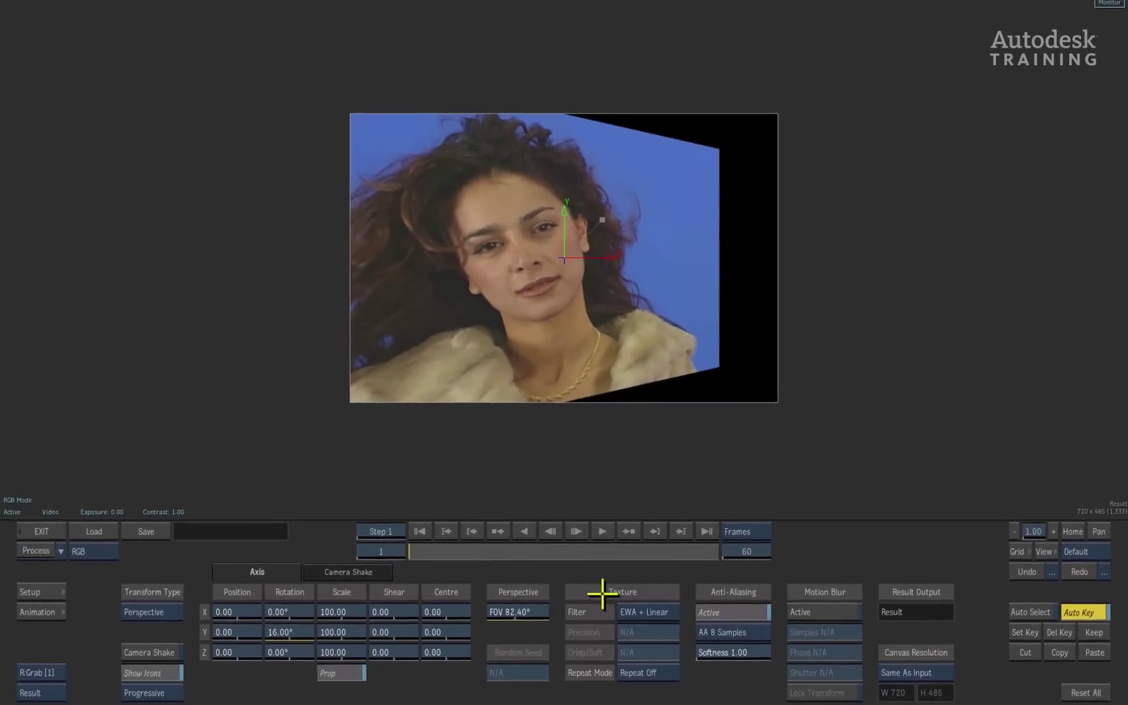
pyautogui.click(1105, 699)
# Step: Start a new 2D Transform fed by the Closeup clip and its Closeup-PT matte as Front/Matte
pyautogui.click(1085, 689)
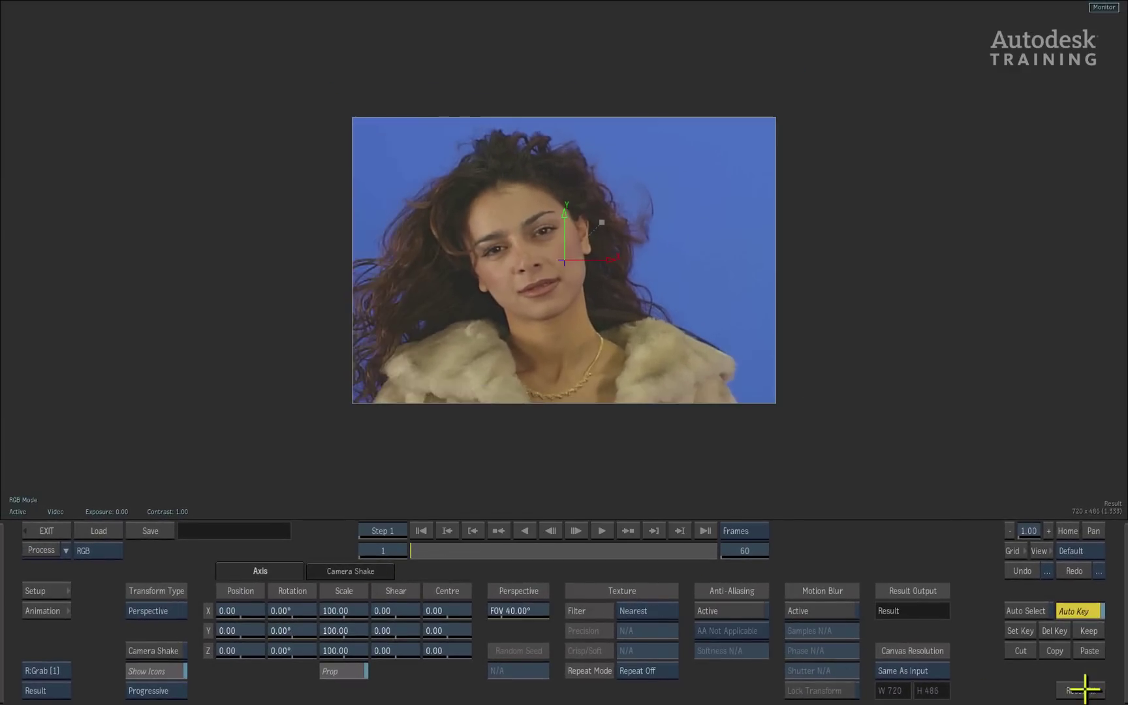
pyautogui.click(49, 531)
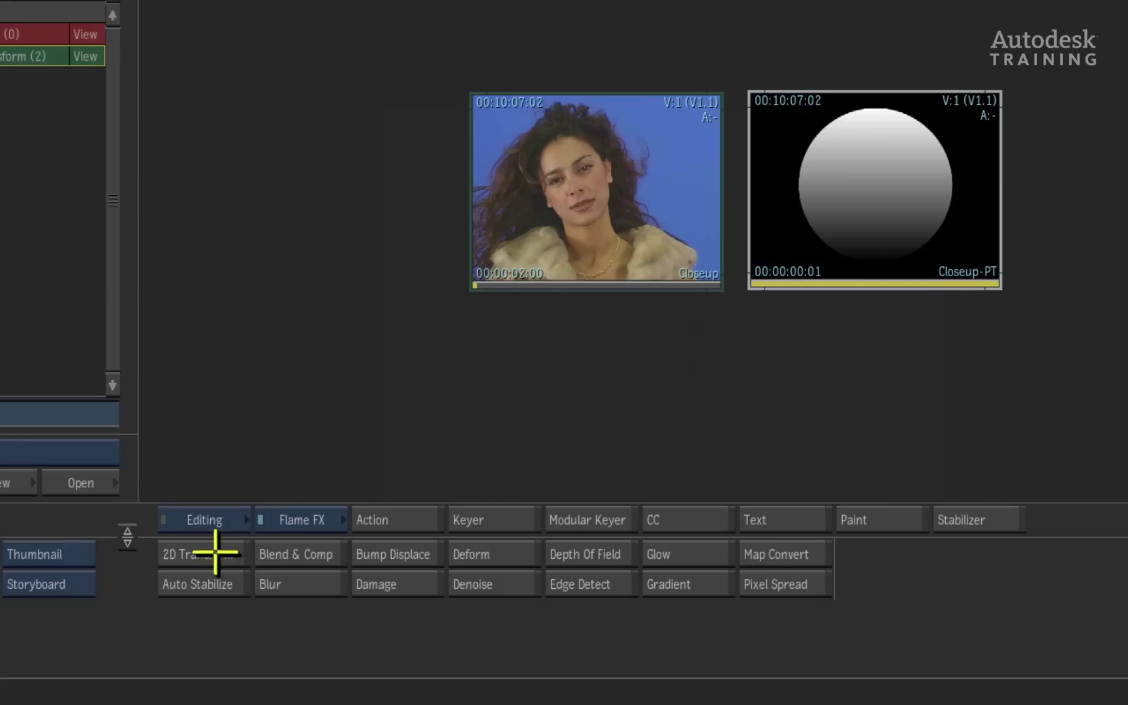
pyautogui.click(237, 413)
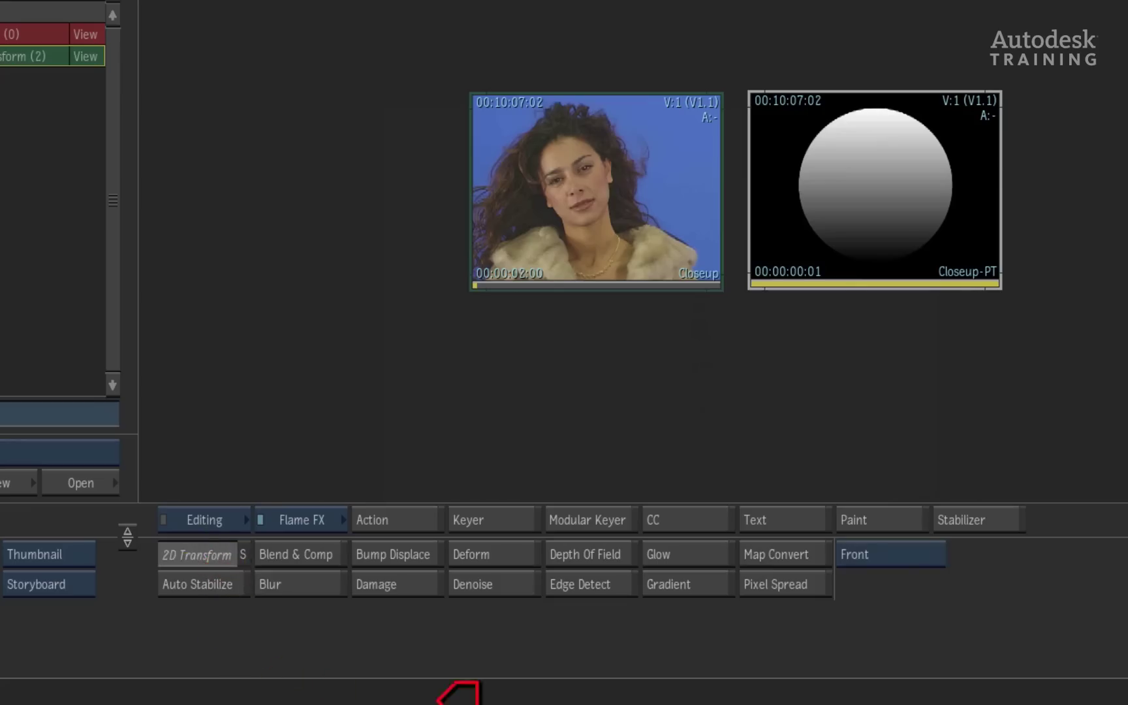
pyautogui.click(921, 556)
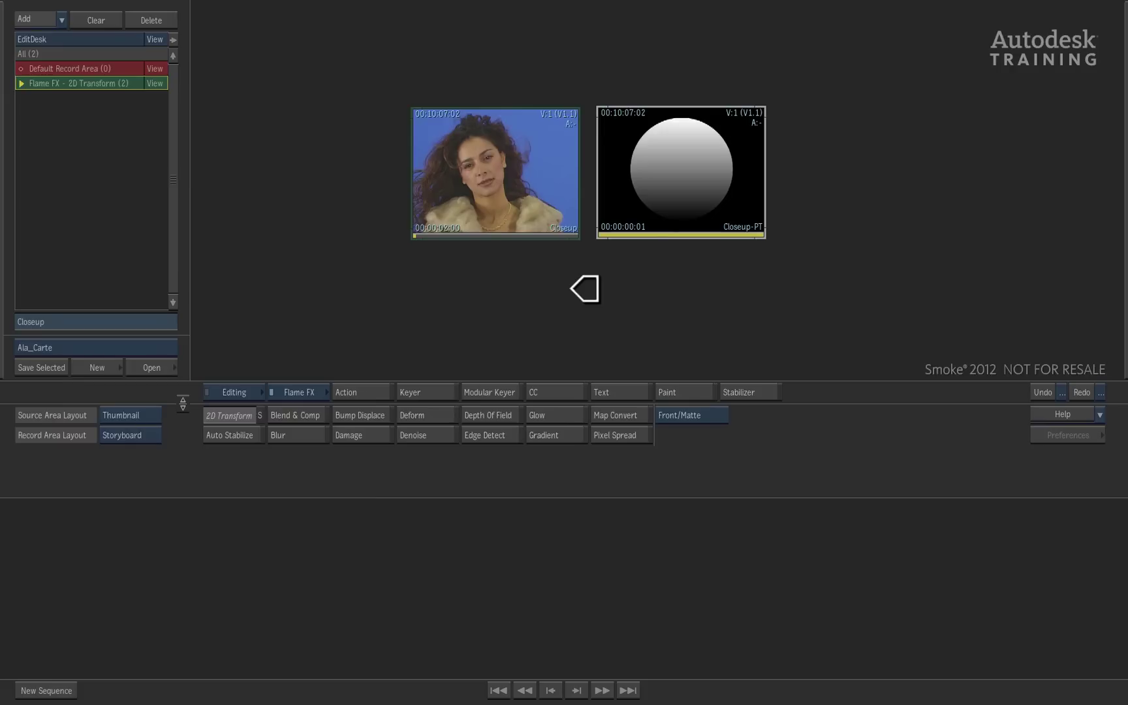
pyautogui.click(584, 288)
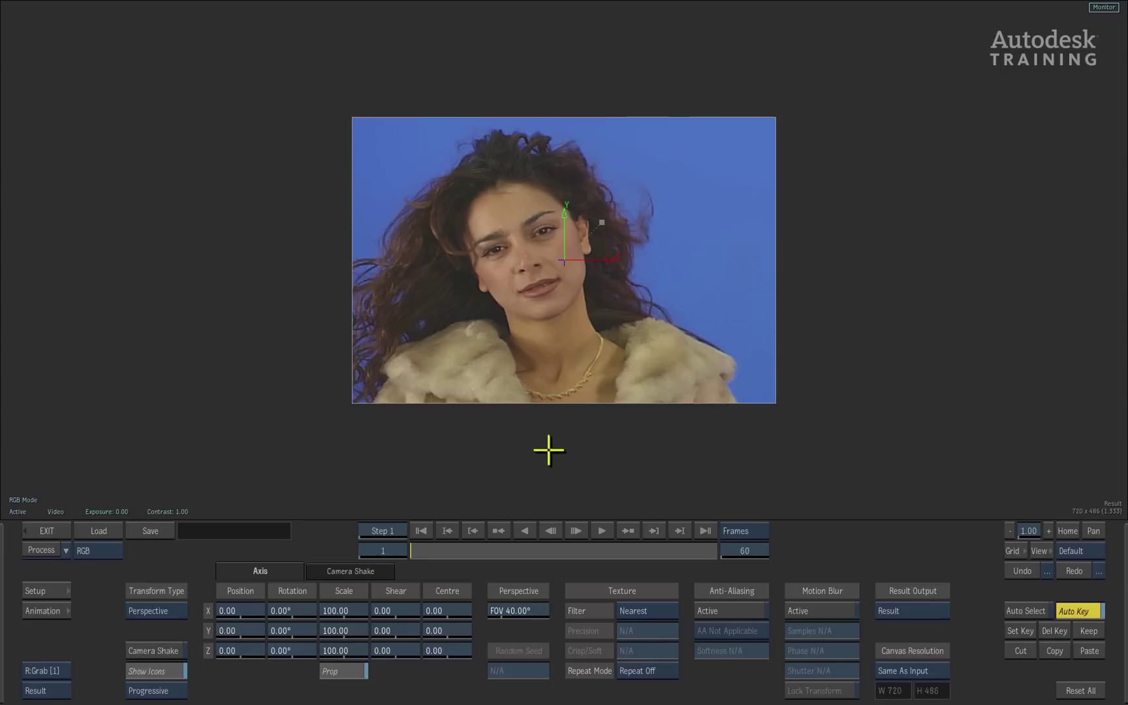
# Step: Use EWA + Linear filtering, rotate Y 42°, scale 142, set Y position -47, and view the matte
pyautogui.click(647, 610)
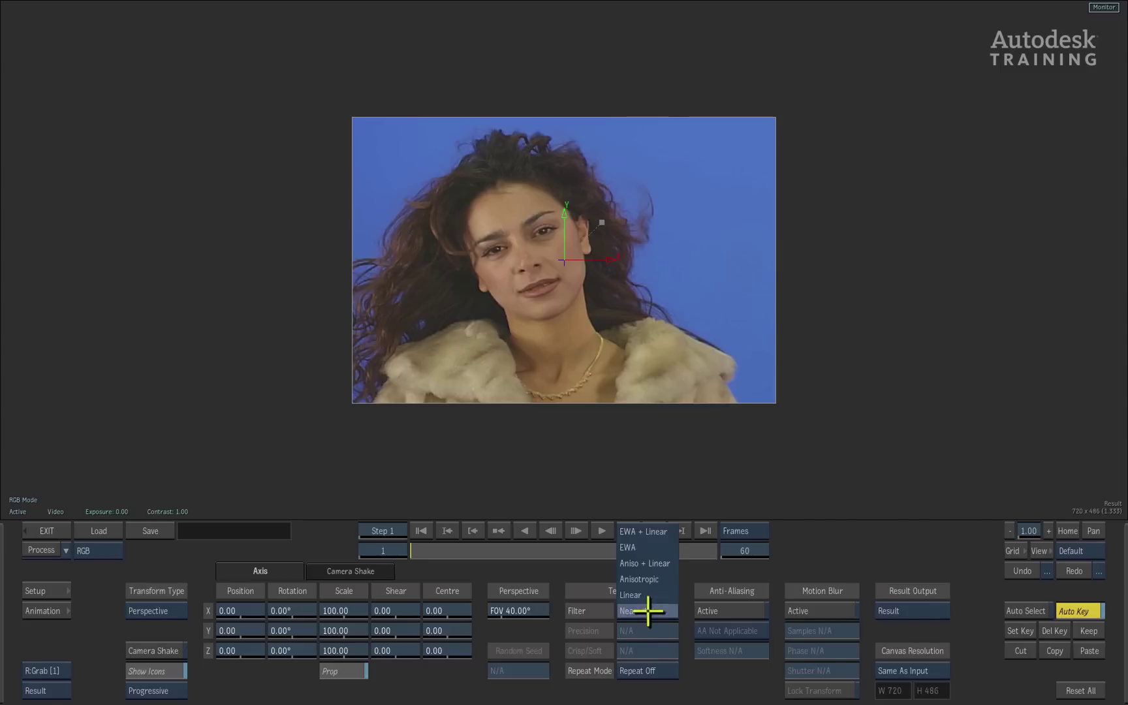
pyautogui.click(656, 529)
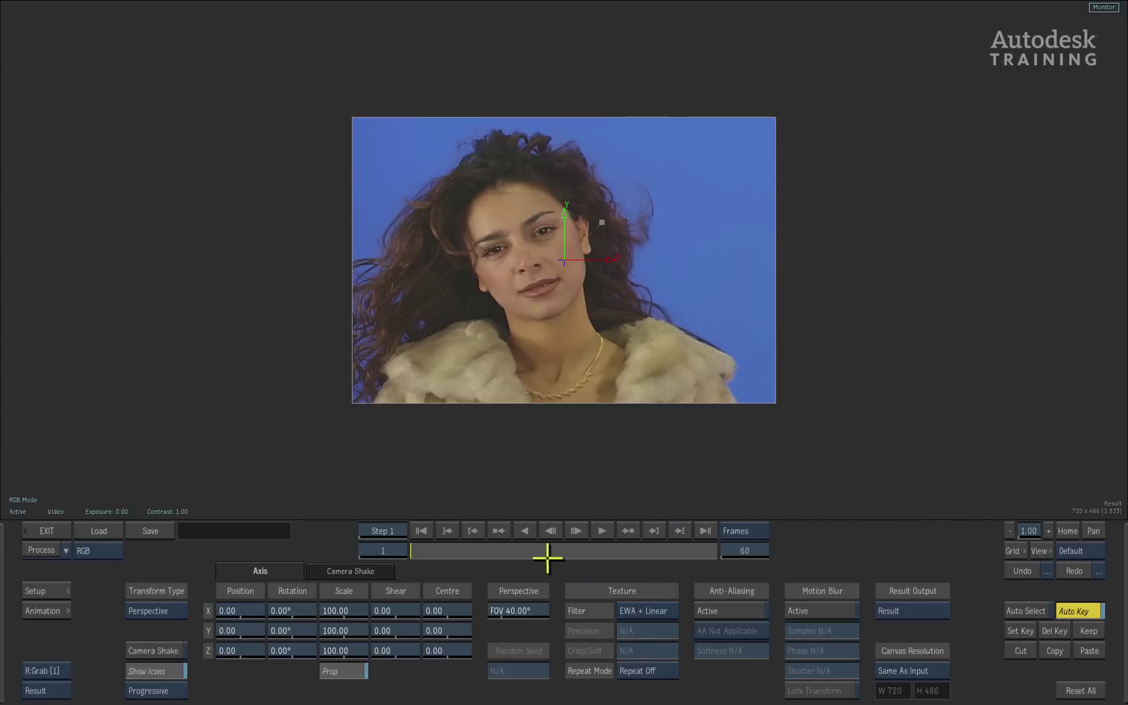
pyautogui.moveTo(294, 623); pyautogui.dragTo(378, 605)
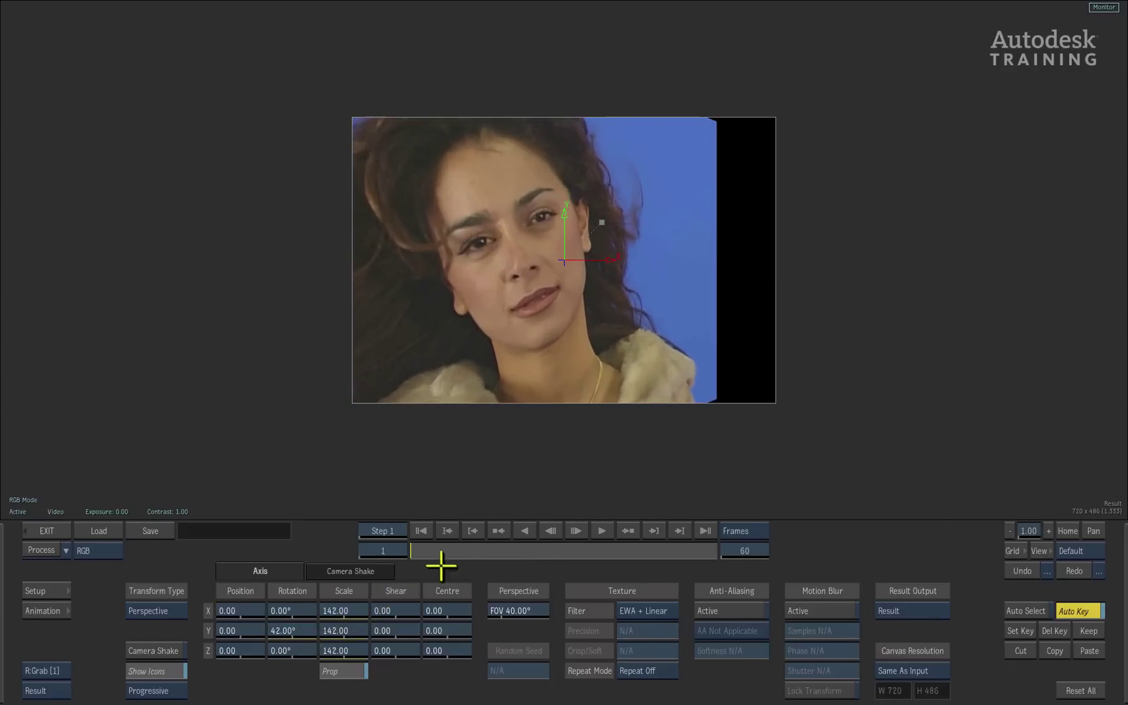
pyautogui.moveTo(230, 631); pyautogui.dragTo(220, 624)
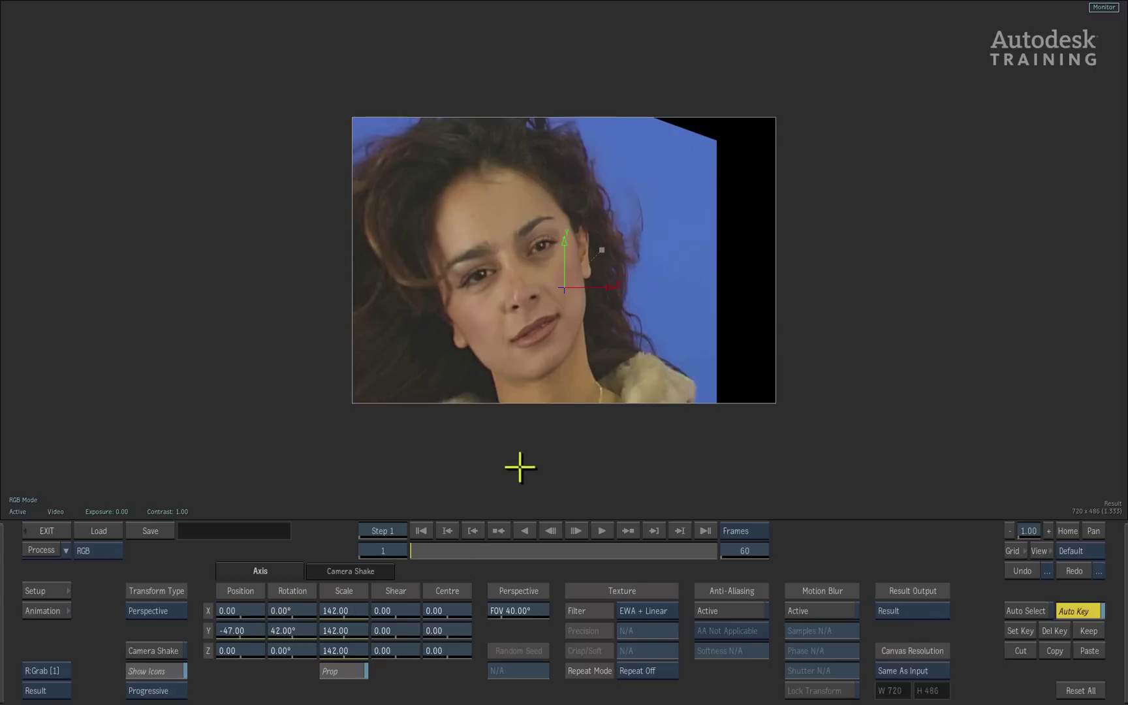
pyautogui.press('F4')
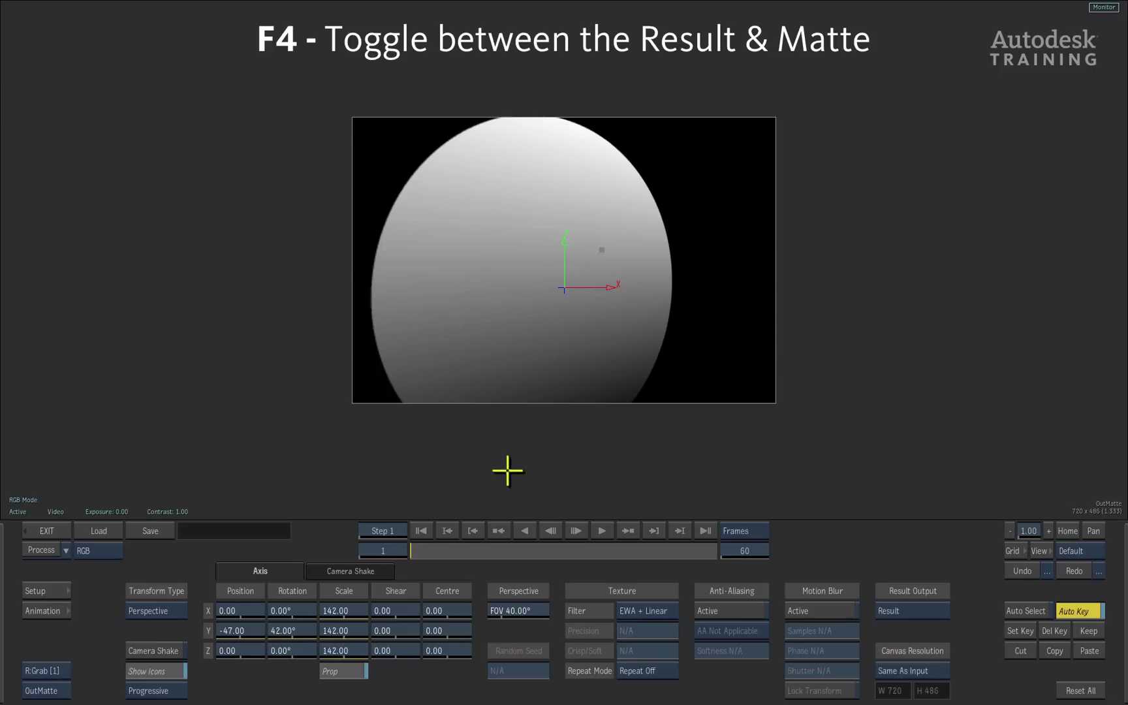
# Step: Check the oval matte on its own, then output the Closeup premultiplied by the matte
pyautogui.press('F4')
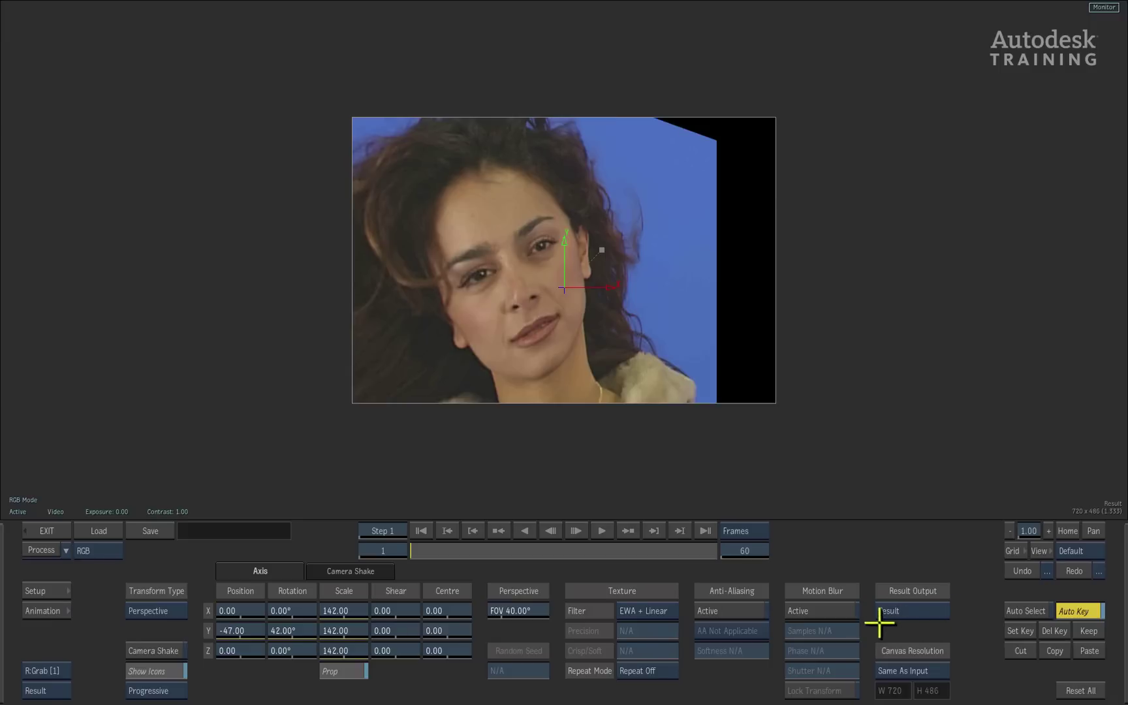
pyautogui.press('F4')
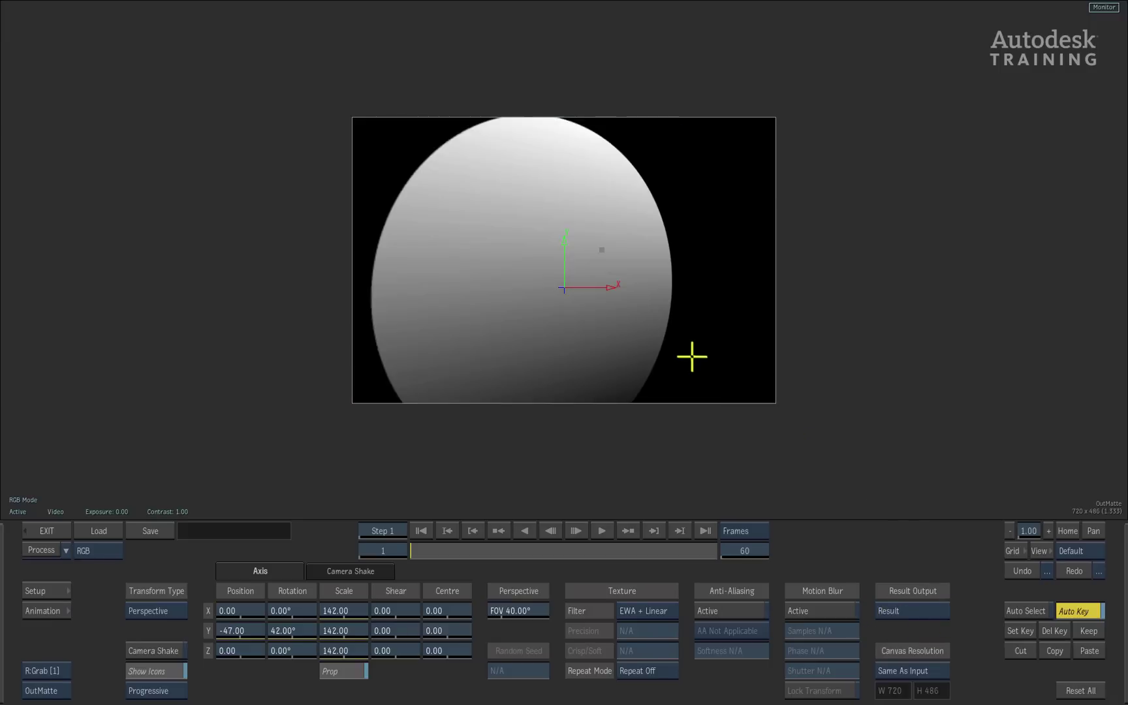
pyautogui.press('F4')
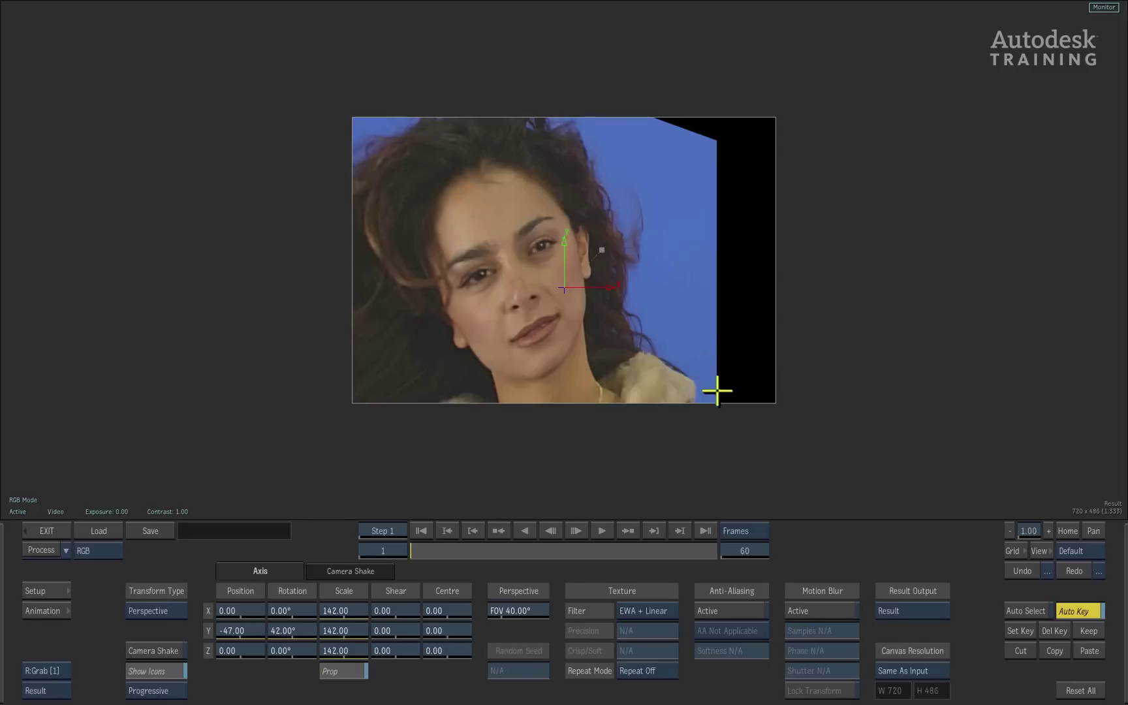
pyautogui.click(938, 608)
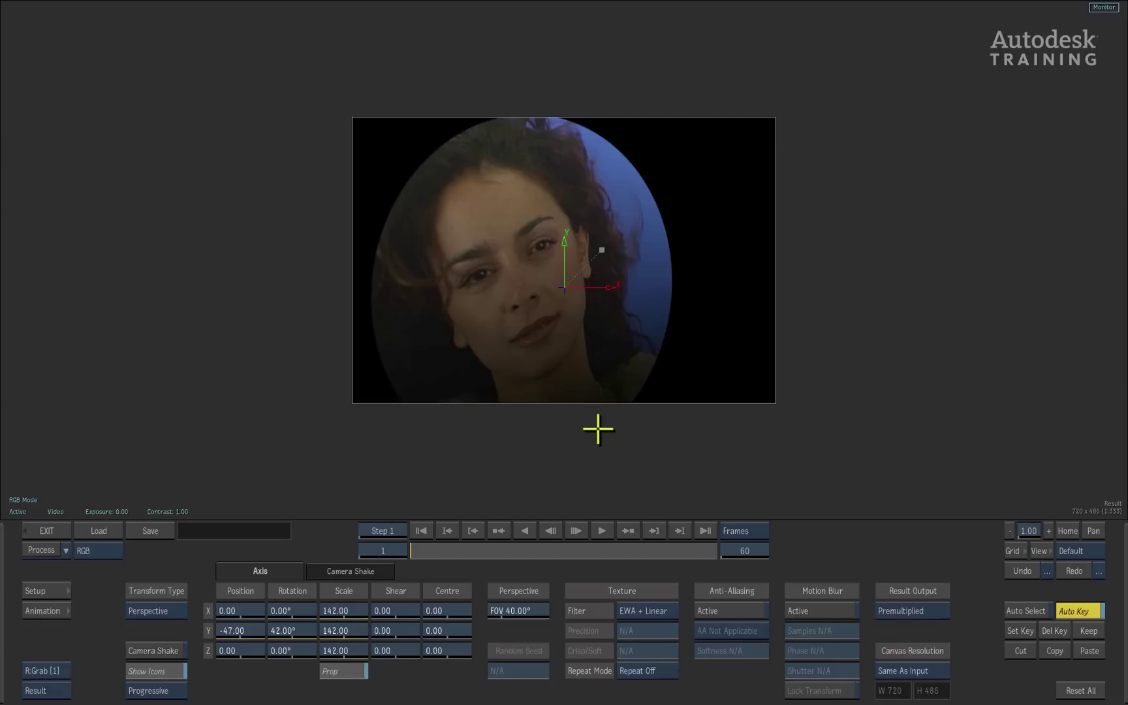
# Step: Return to the unmasked result, ease Y rotation toward 35°, and set a custom 1920x1080 canvas
pyautogui.click(927, 612)
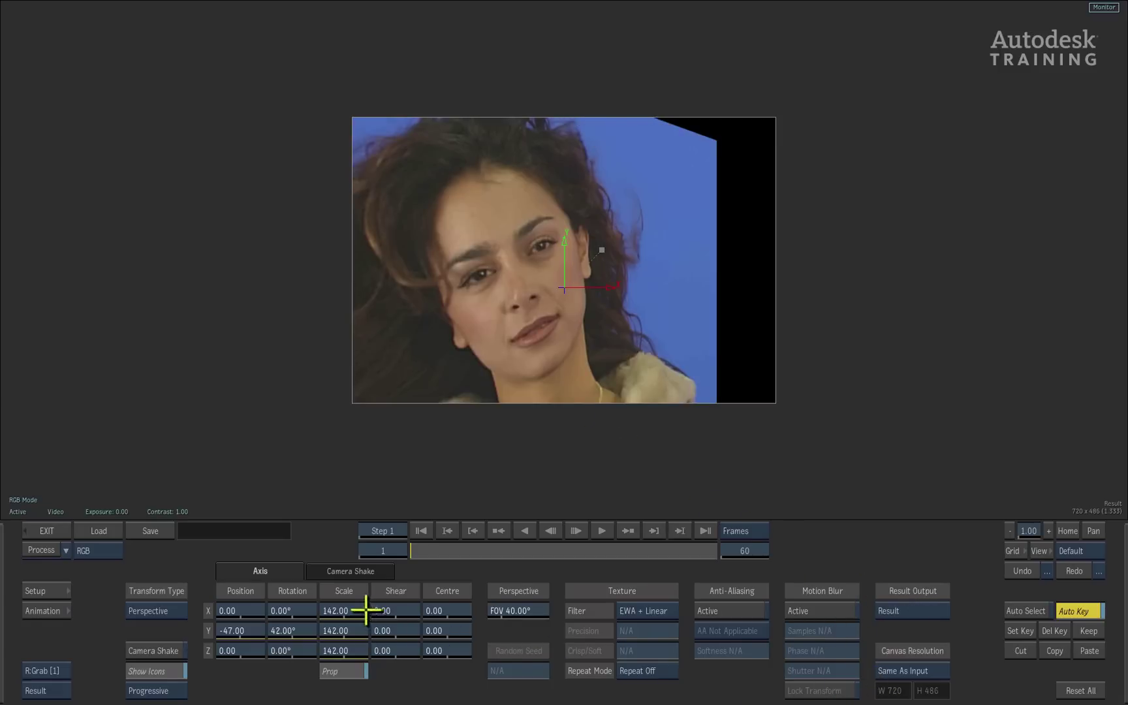
pyautogui.moveTo(292, 624); pyautogui.dragTo(285, 620)
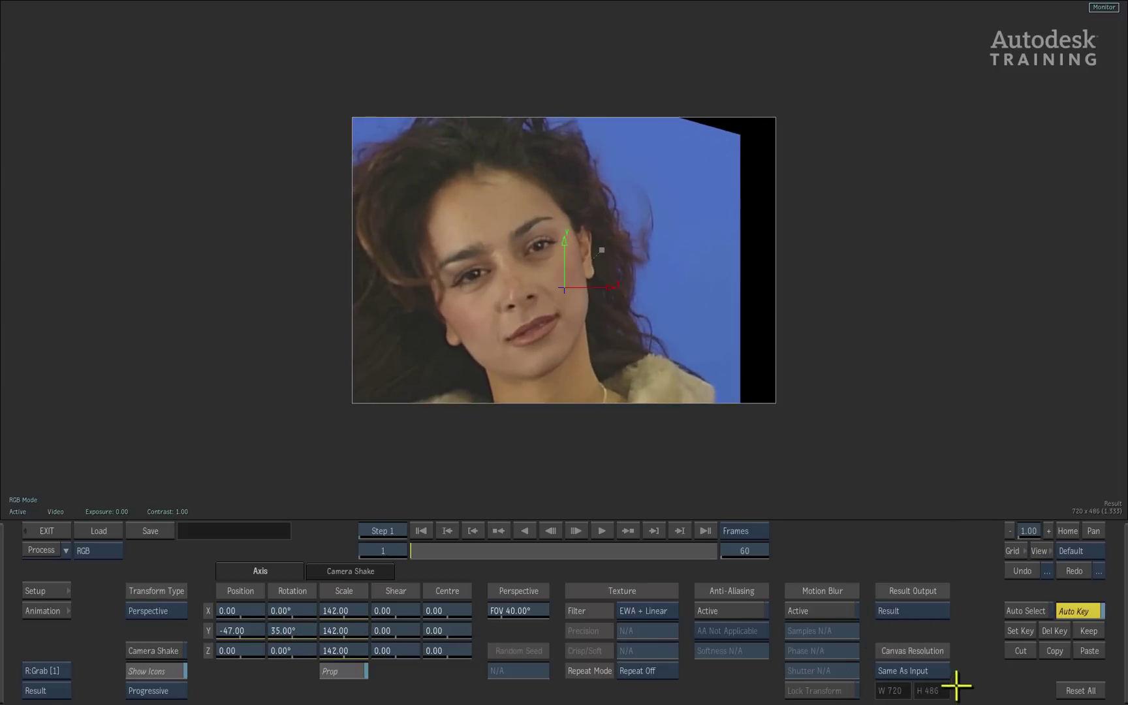
pyautogui.click(940, 670)
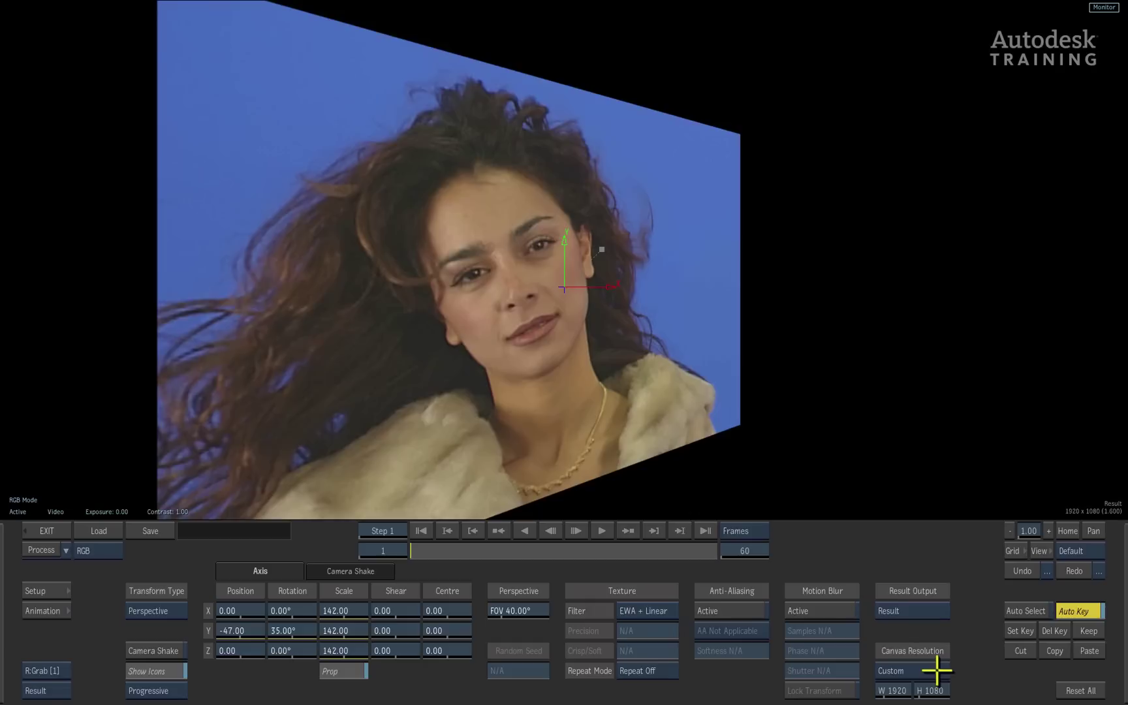
# Step: Fine-tune the Y rotation to 31° and begin resetting all transform settings
pyautogui.moveTo(1024, 531)
pyautogui.mouseDown()
pyautogui.moveTo(999, 529)
pyautogui.moveTo(1023, 532)
pyautogui.mouseUp()
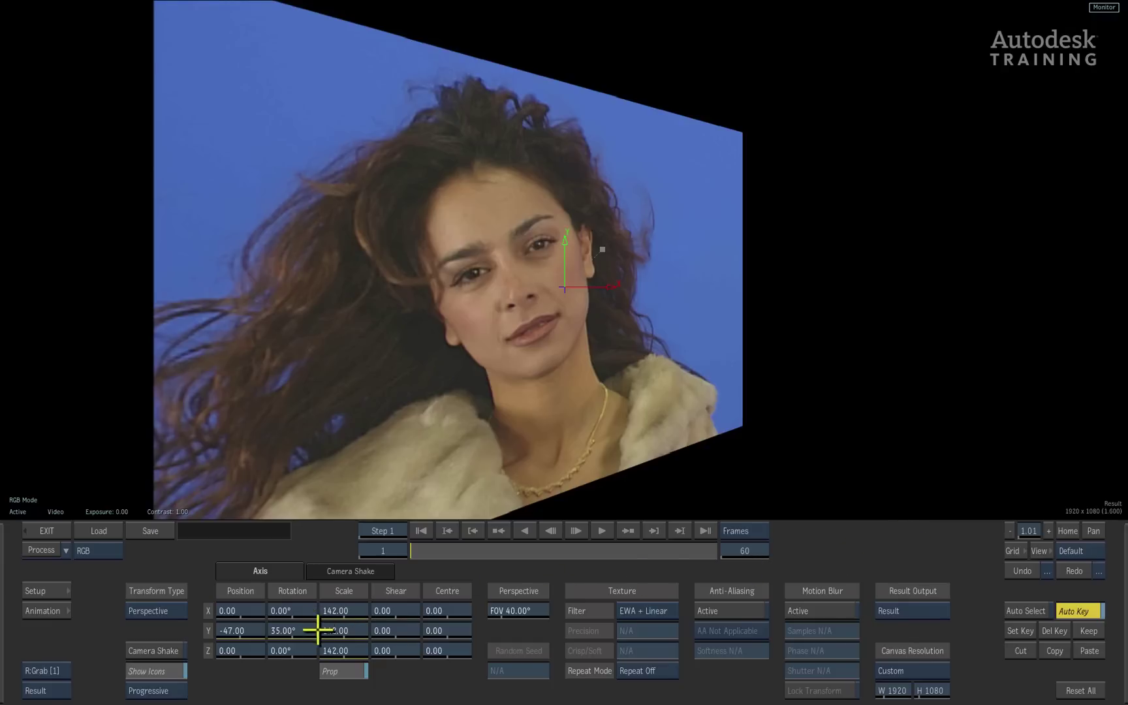
pyautogui.moveTo(290, 629)
pyautogui.mouseDown()
pyautogui.moveTo(264, 617)
pyautogui.moveTo(308, 614)
pyautogui.moveTo(280, 614)
pyautogui.moveTo(292, 612)
pyautogui.mouseUp()
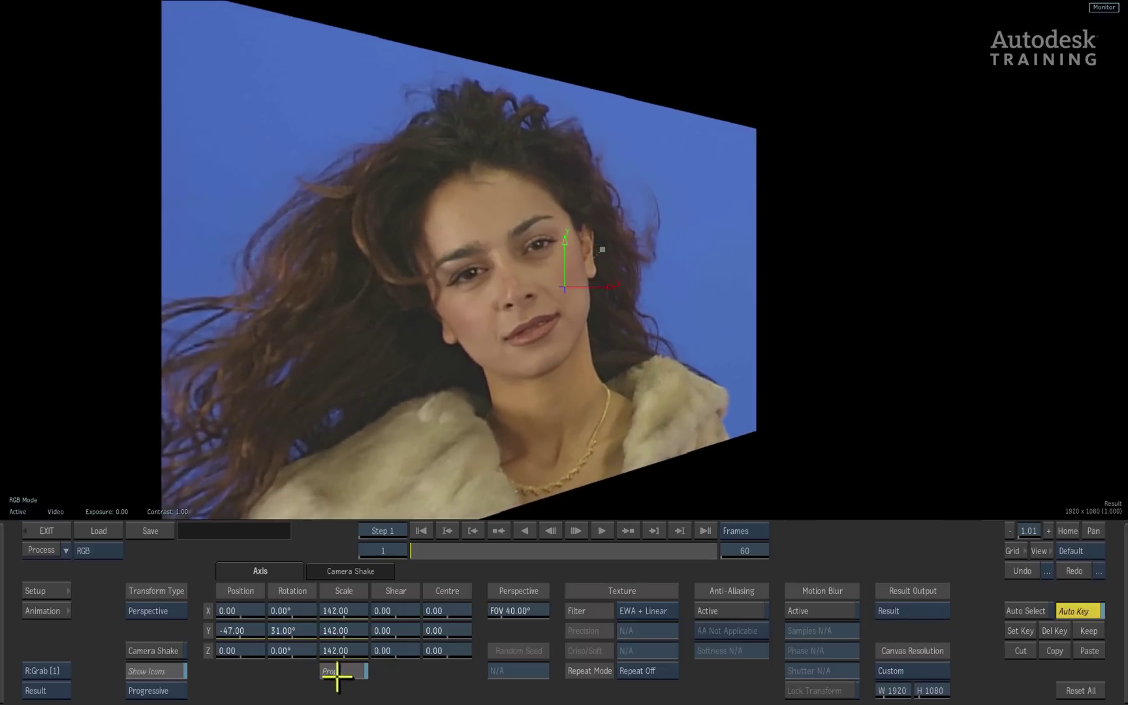
pyautogui.click(1090, 692)
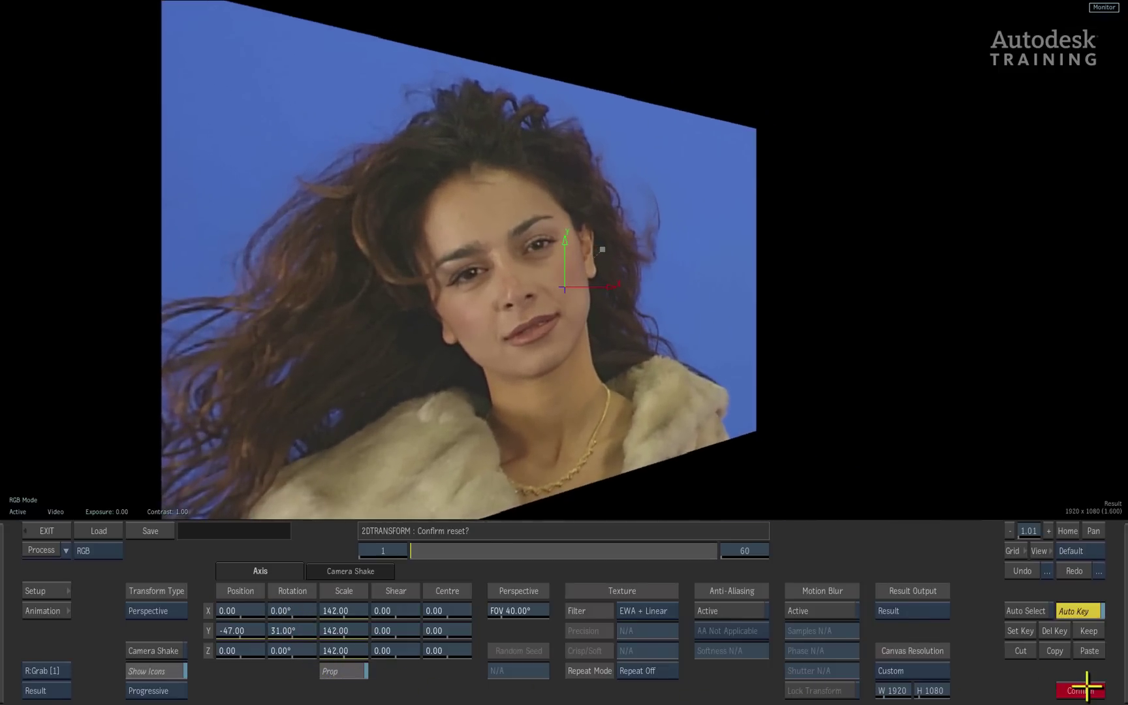
# Step: Confirm the transform reset to defaults and set the texture filter to EWA + Linear
pyautogui.click(1086, 689)
pyautogui.click(653, 610)
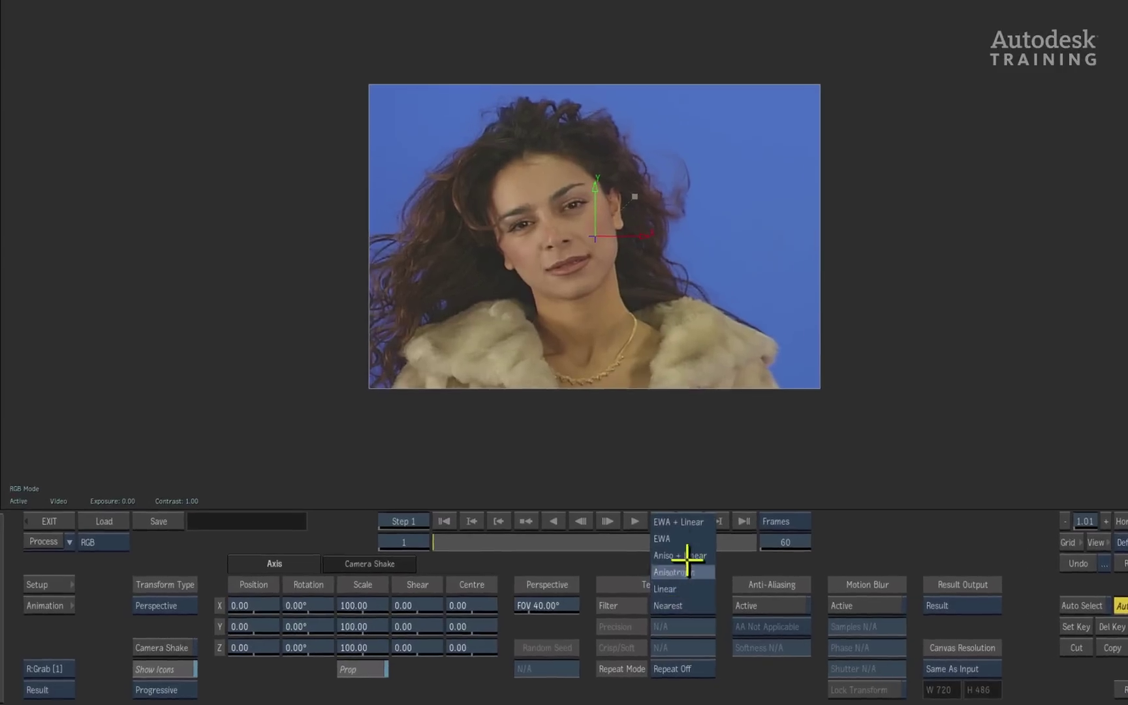
pyautogui.click(673, 516)
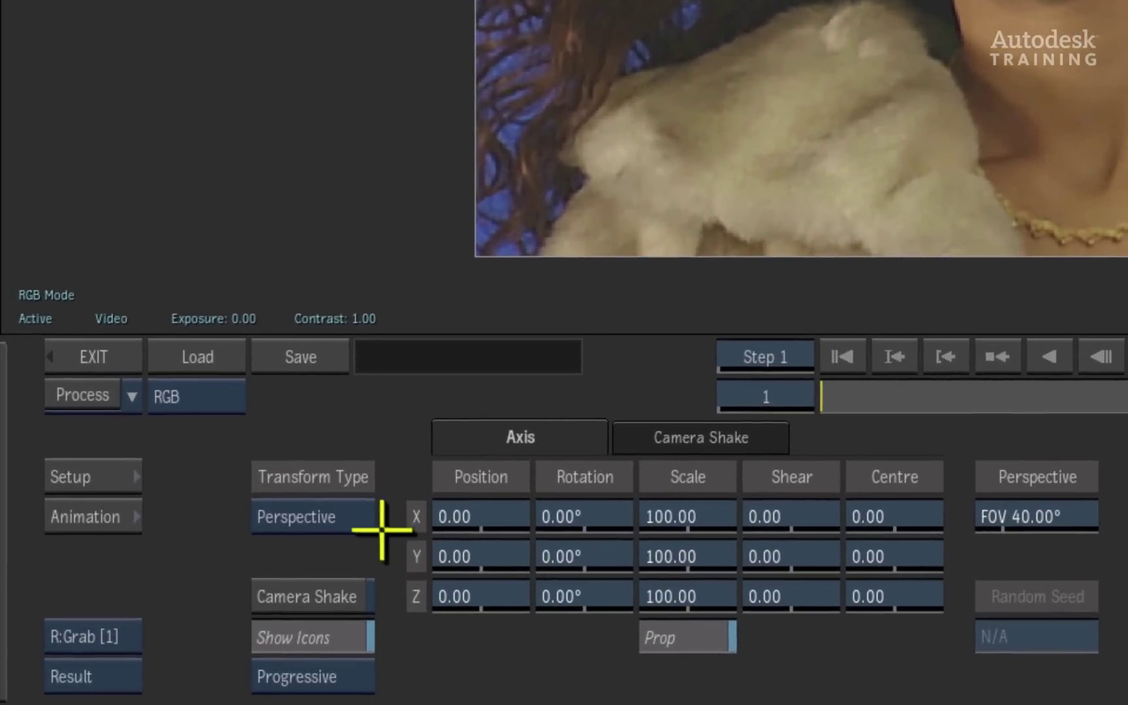
# Step: Enable camera shake, preview it across frames, and show its parameters
pyautogui.click(363, 597)
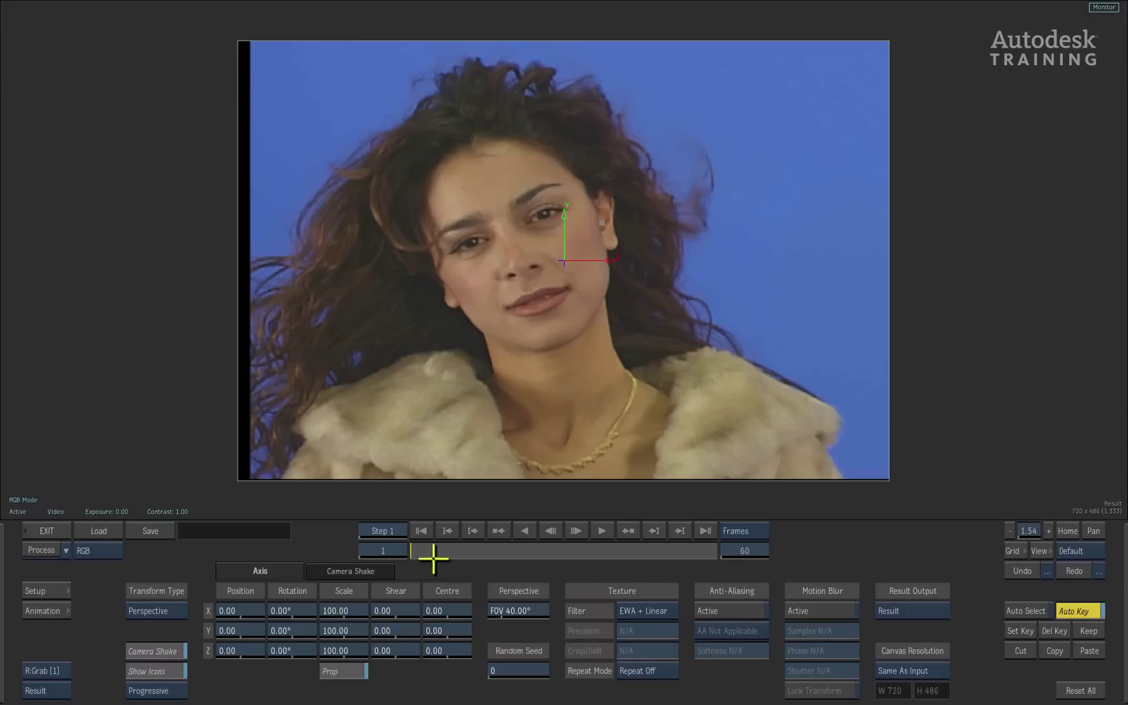
pyautogui.moveTo(433, 559); pyautogui.dragTo(383, 549)
pyautogui.click(353, 571)
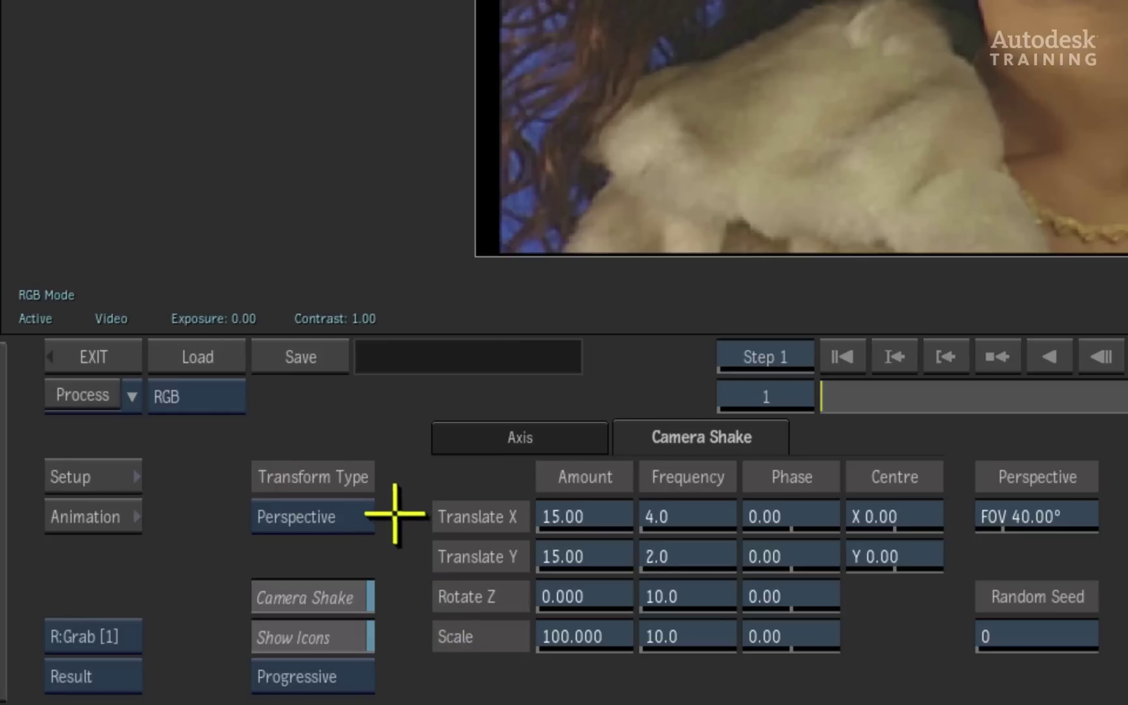
# Step: Keep the Perspective transform type and set shake Translate X to 40 and Translate Y to 29
pyautogui.click(367, 516)
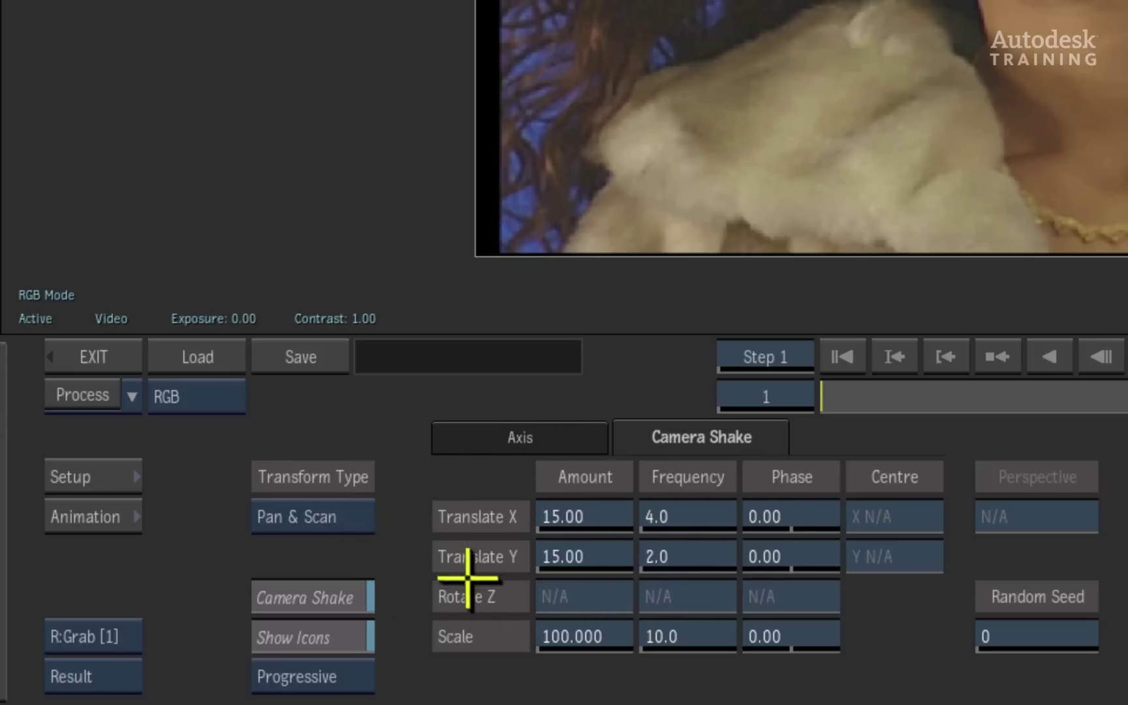
pyautogui.click(345, 514)
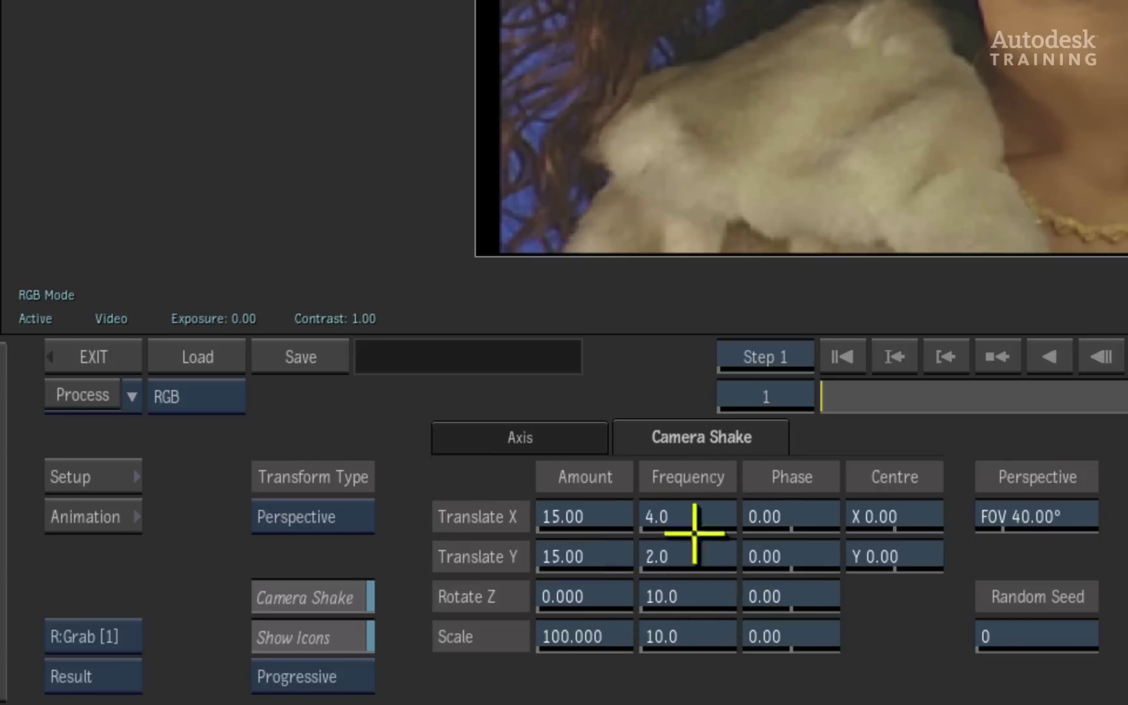
pyautogui.moveTo(579, 513); pyautogui.dragTo(620, 485)
pyautogui.moveTo(579, 542); pyautogui.dragTo(614, 574)
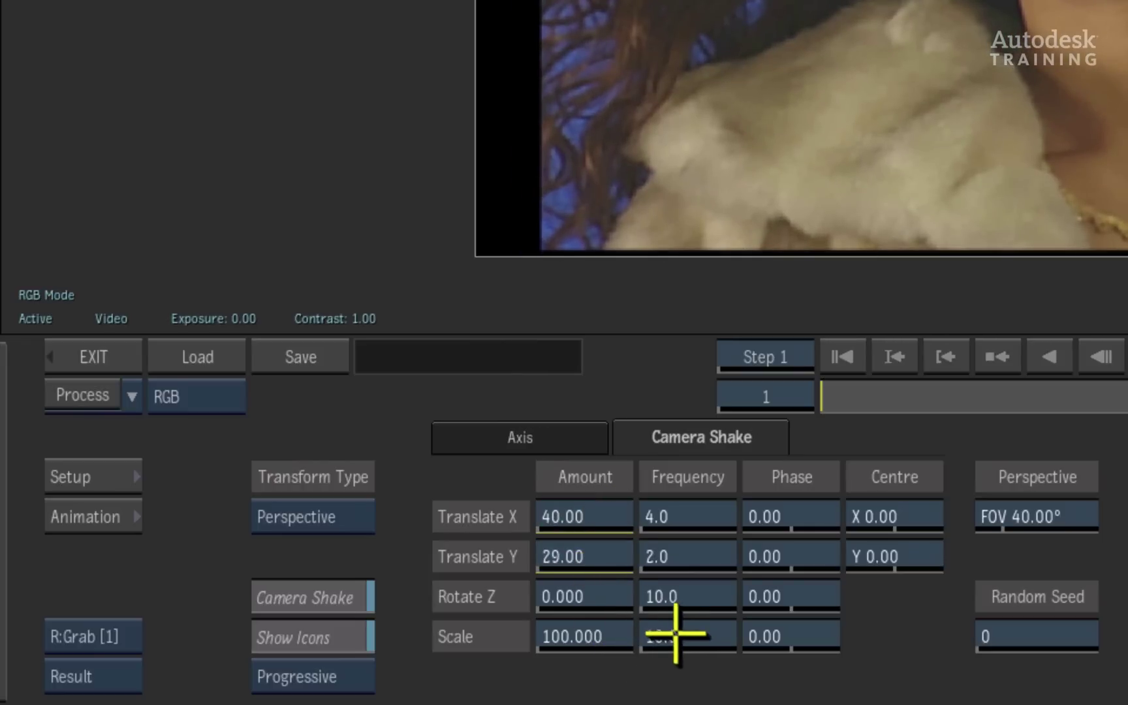
# Step: Add Scale 102 and Rotate Z 5 shake amounts, then preview the shake across frames
pyautogui.moveTo(576, 634); pyautogui.dragTo(585, 640)
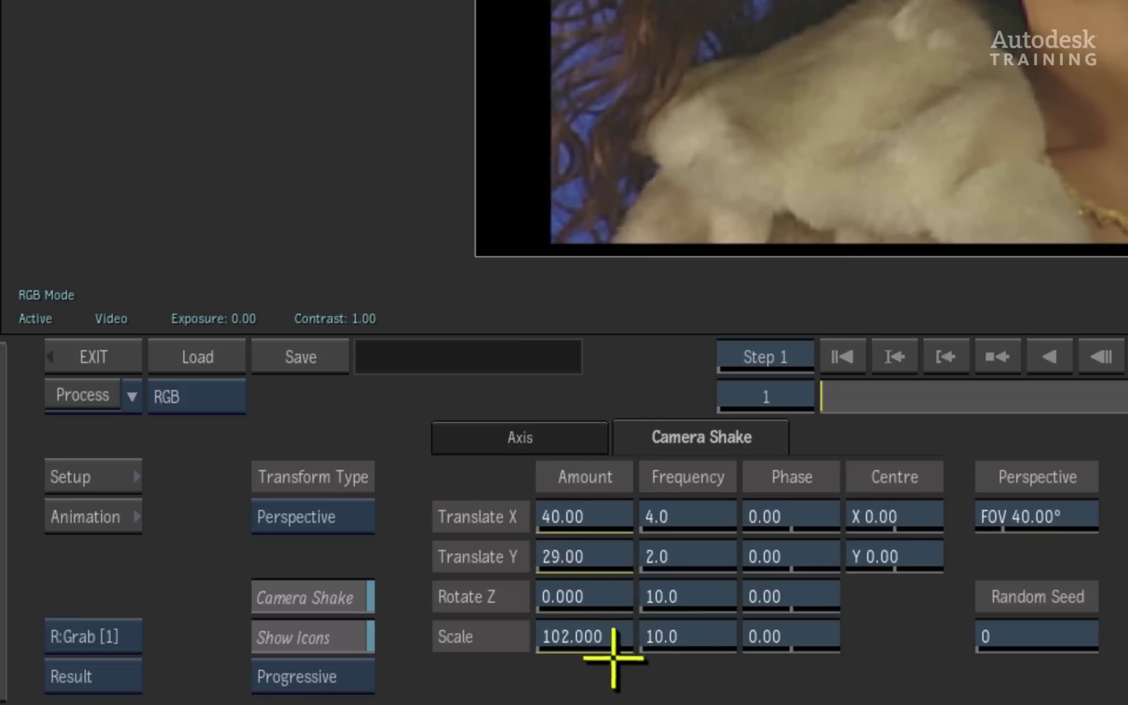
pyautogui.moveTo(588, 587); pyautogui.dragTo(597, 584)
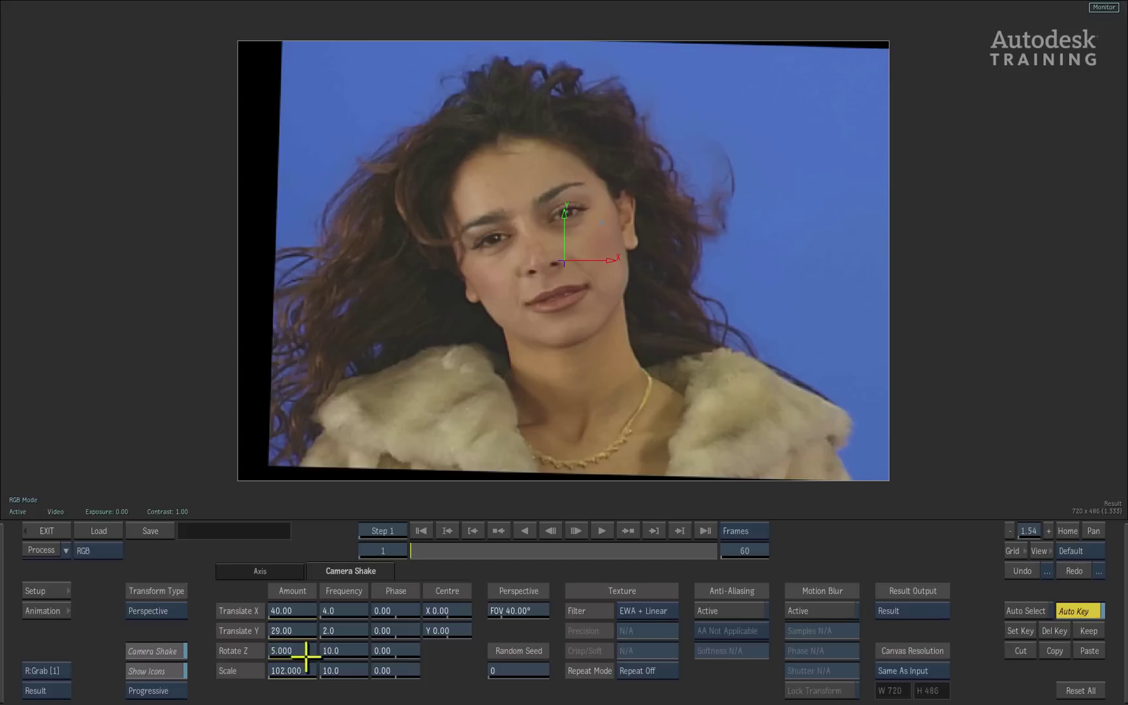
pyautogui.moveTo(423, 556); pyautogui.dragTo(365, 556)
pyautogui.moveTo(450, 555); pyautogui.dragTo(577, 541)
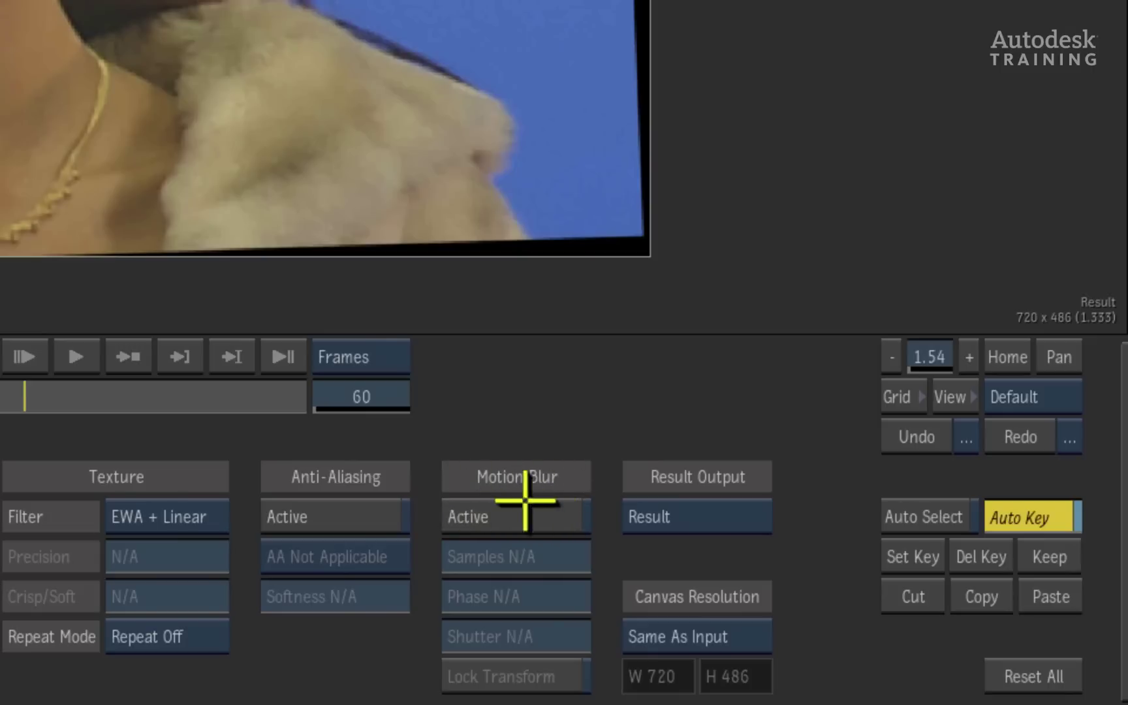
# Step: Turn on motion blur with a longer shutter and review the blurred shake
pyautogui.click(509, 517)
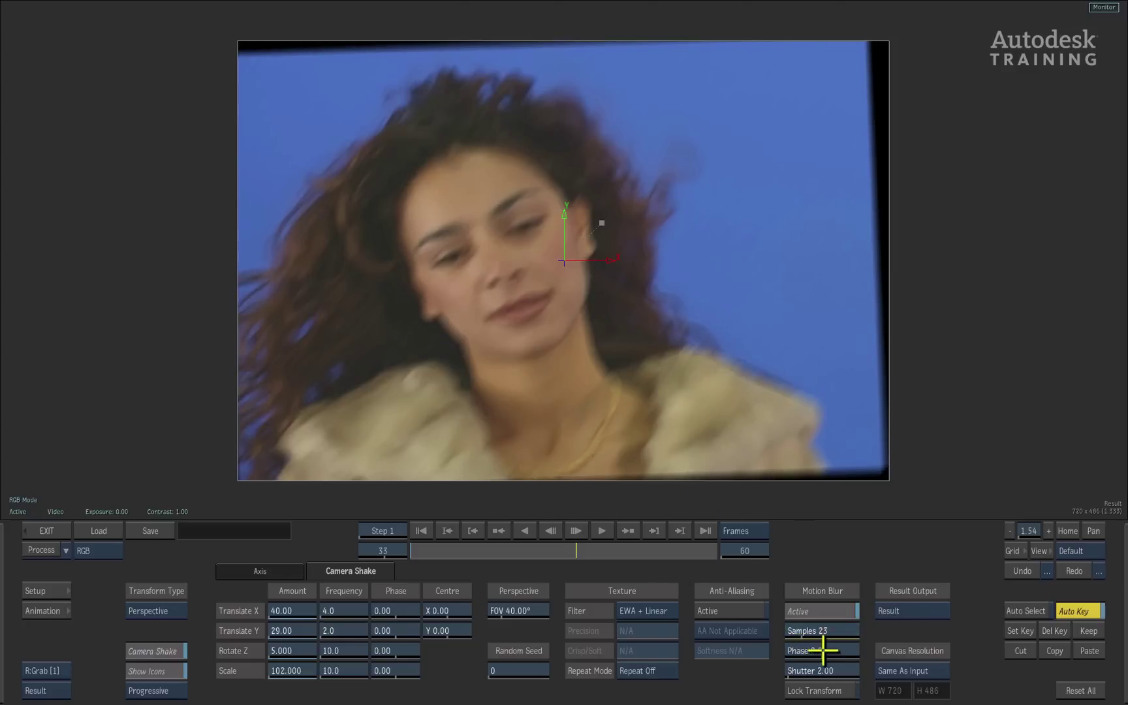
pyautogui.moveTo(805, 662)
pyautogui.mouseDown()
pyautogui.moveTo(817, 667)
pyautogui.moveTo(803, 661)
pyautogui.mouseUp()
pyautogui.moveTo(565, 557)
pyautogui.mouseDown()
pyautogui.moveTo(499, 534)
pyautogui.moveTo(566, 549)
pyautogui.moveTo(605, 534)
pyautogui.moveTo(663, 549)
pyautogui.moveTo(564, 558)
pyautogui.moveTo(502, 541)
pyautogui.moveTo(640, 555)
pyautogui.moveTo(576, 555)
pyautogui.moveTo(619, 554)
pyautogui.mouseUp()
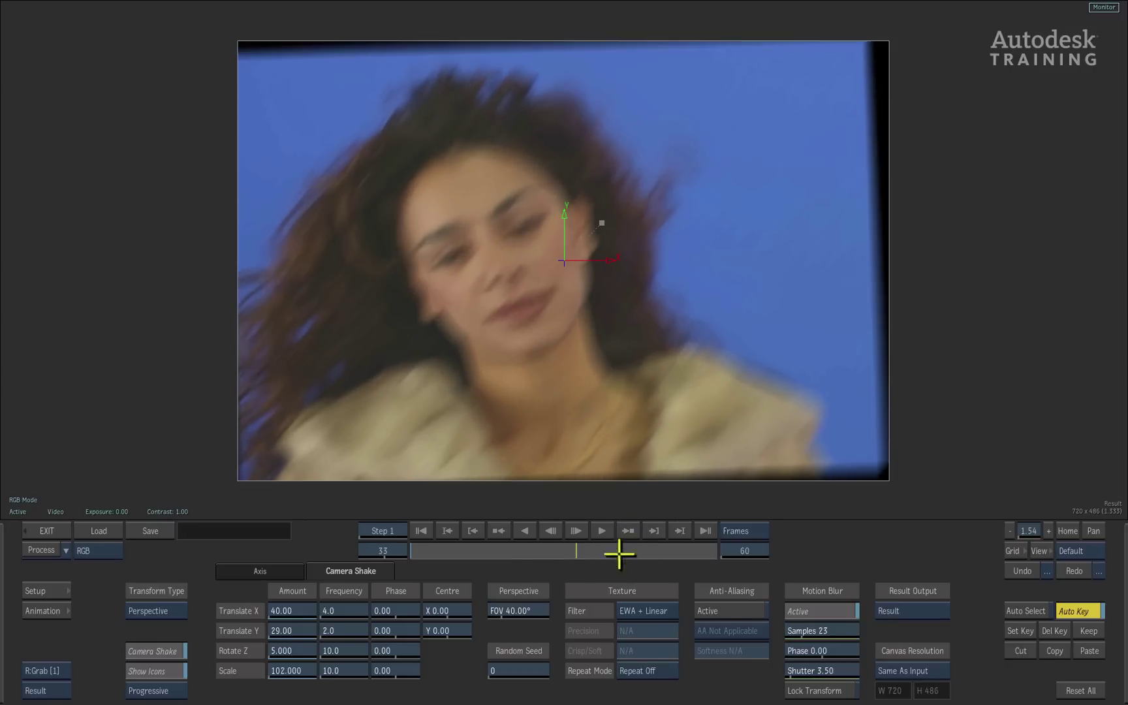
# Step: Turn on anti-aliasing, set motion blur to 7 samples and shutter 1.60, then review
pyautogui.click(821, 632)
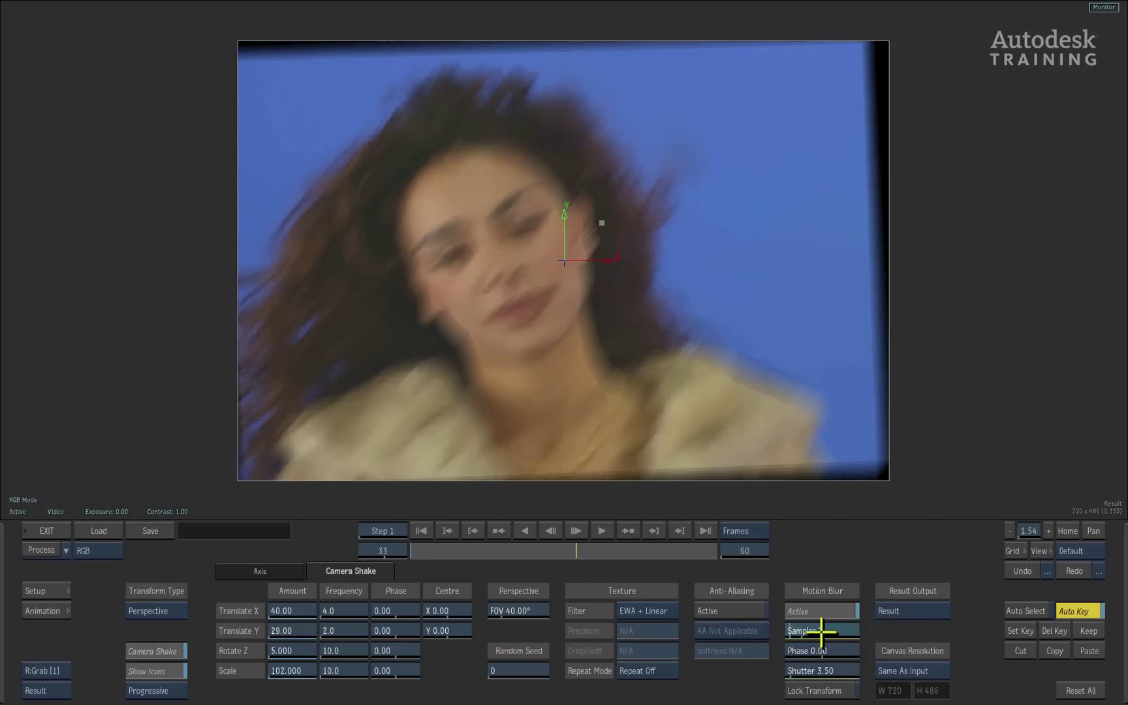
pyautogui.click(713, 609)
pyautogui.click(824, 632)
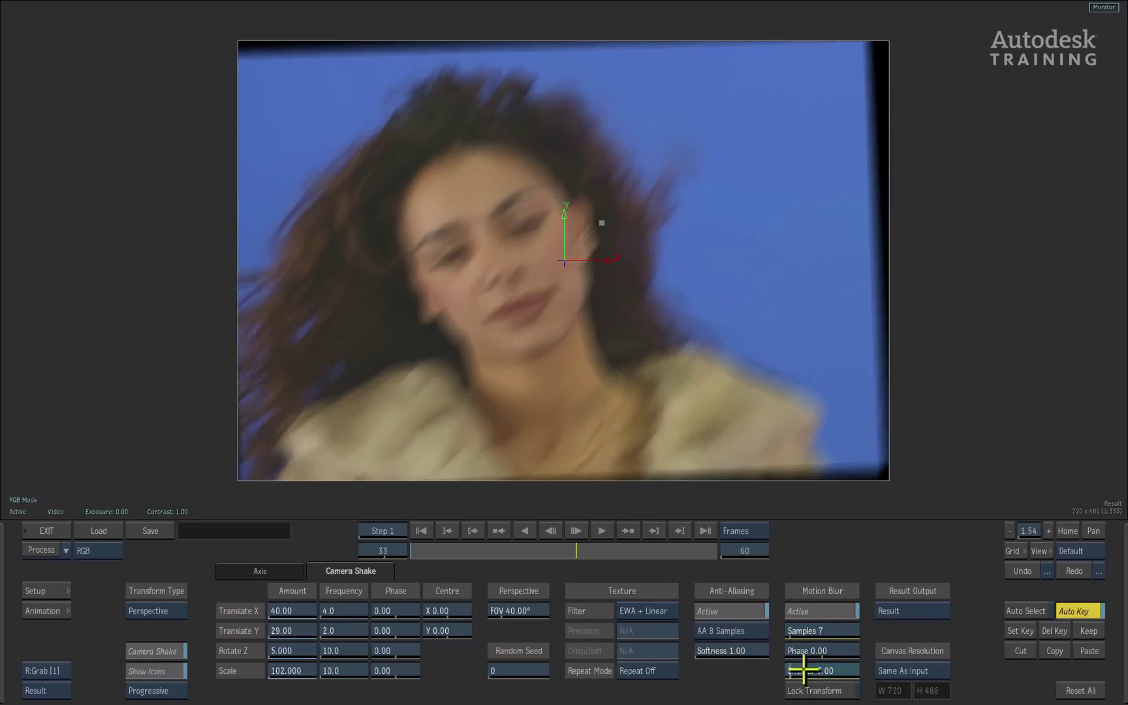
pyautogui.moveTo(796, 670); pyautogui.dragTo(643, 585)
pyautogui.moveTo(581, 551); pyautogui.dragTo(614, 541)
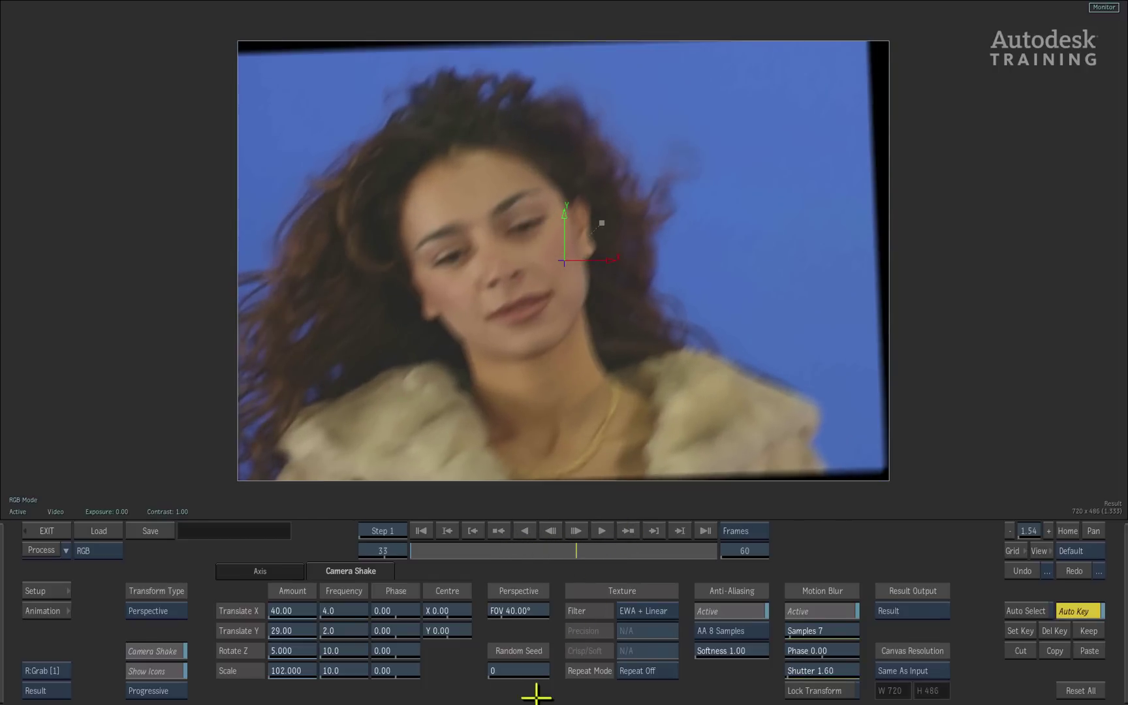